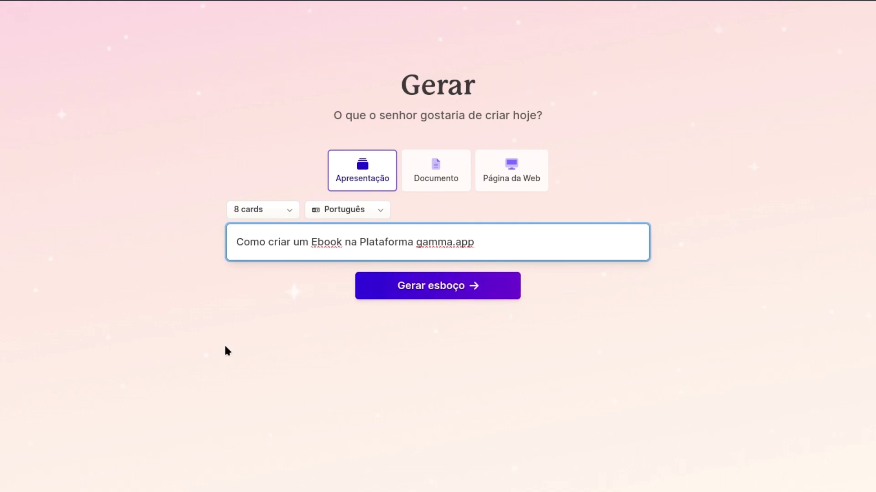
Set the generation length to 10 cards and keep Português as the output language.
{"action": "left_click", "coordinate": [289, 214]}
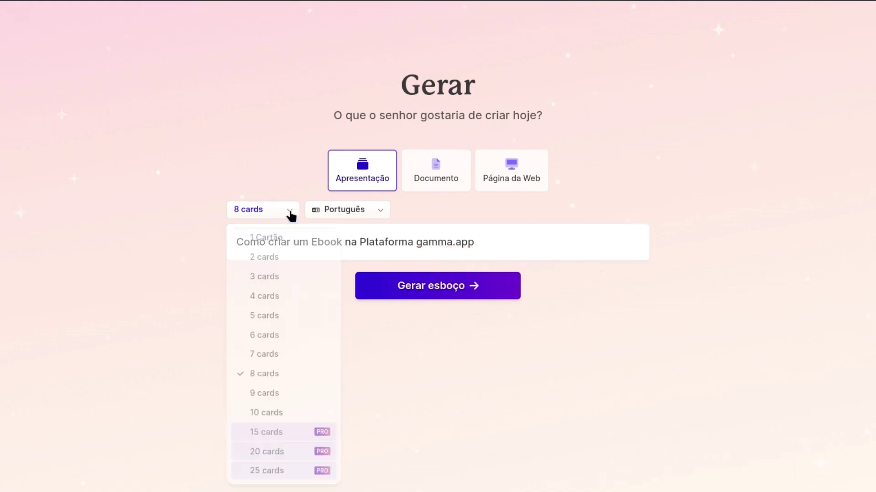
{"action": "left_click", "coordinate": [270, 439]}
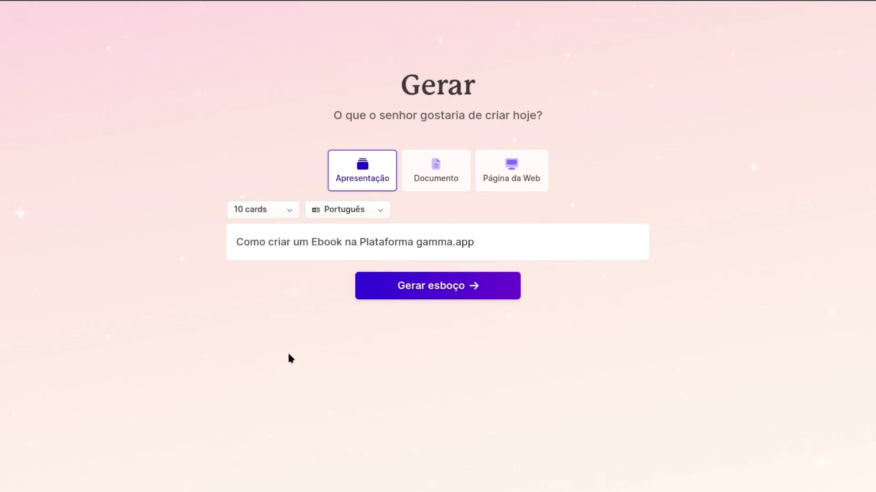
{"action": "left_click", "coordinate": [380, 212]}
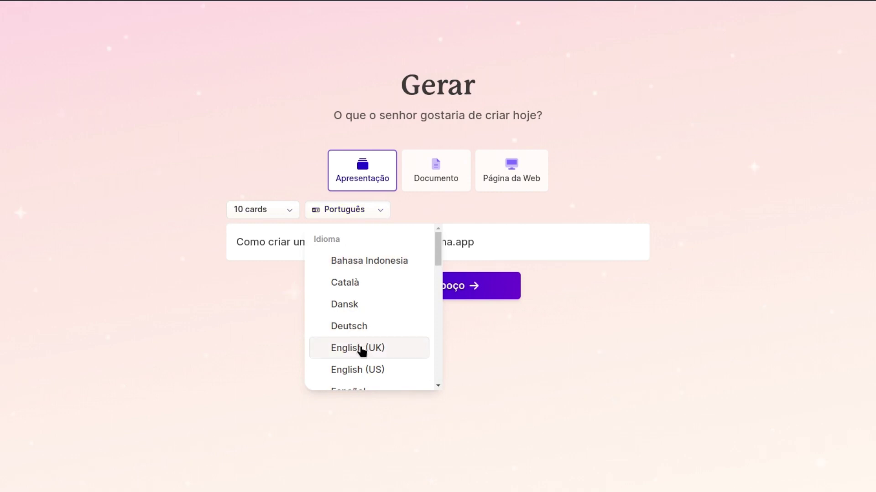
{"action": "scroll", "coordinate": [362, 351], "scroll_direction": "down", "scroll_amount": 2}
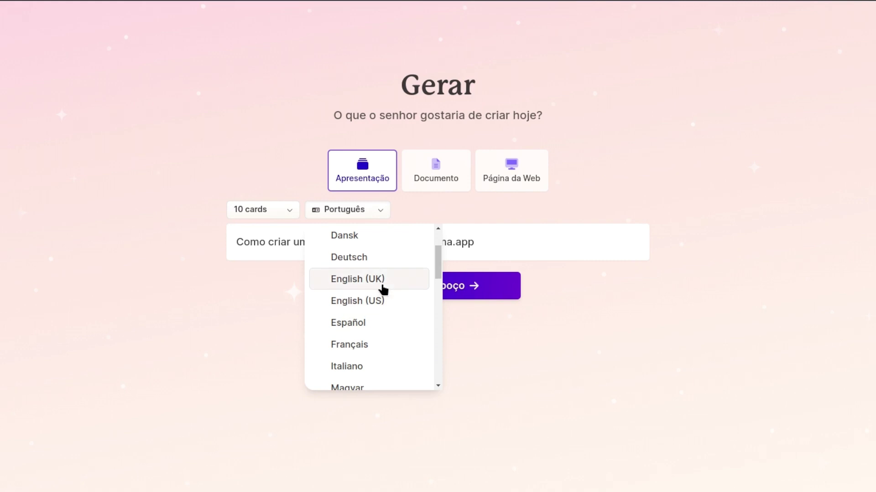
{"action": "scroll", "coordinate": [373, 348], "scroll_direction": "down", "scroll_amount": 4}
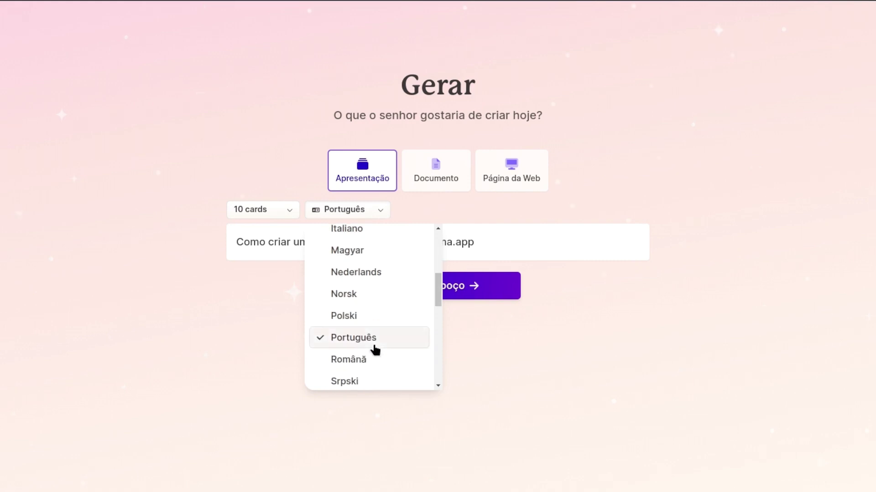
{"action": "left_click", "coordinate": [182, 352]}
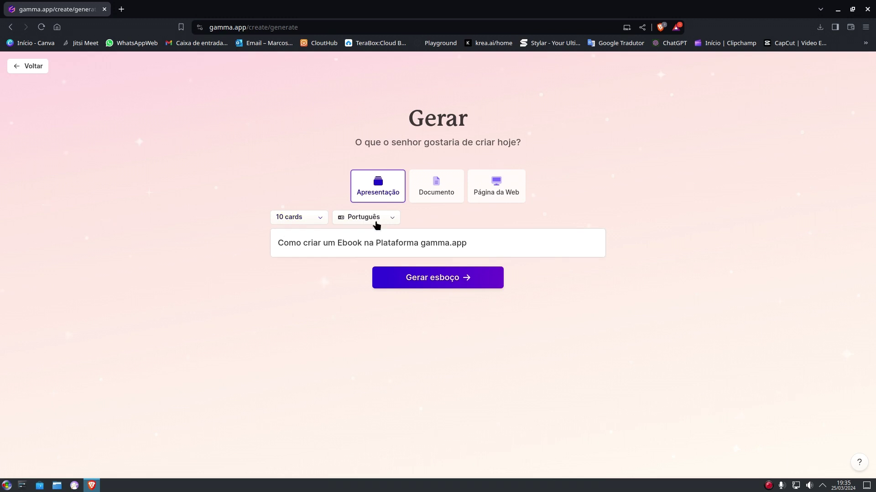
Choose Documento as the format and generate the outline for the prompt "Como criar um Ebook na Plataforma gamma.app".
{"action": "left_click", "coordinate": [433, 190]}
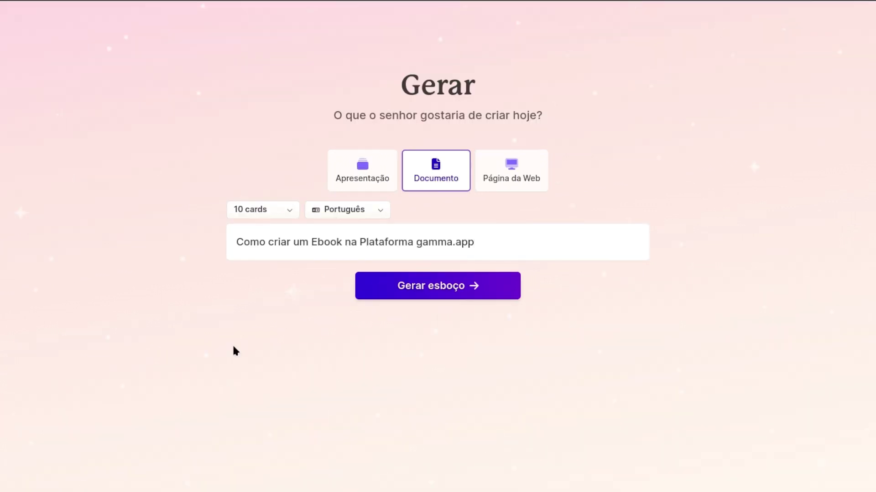
{"action": "left_click", "coordinate": [431, 289]}
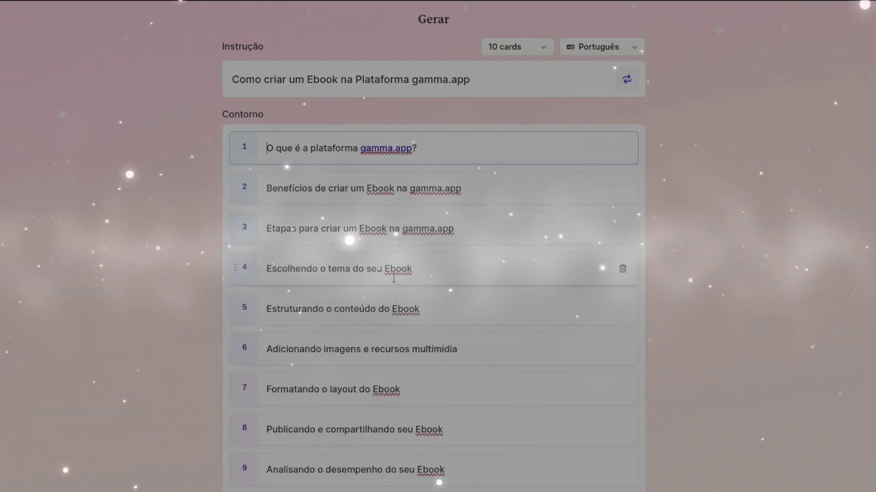
Accept the 10-card outline with its Detalhado text setting and generate the document with the previewed dark purple theme.
{"action": "scroll", "coordinate": [414, 294], "scroll_direction": "down", "scroll_amount": 5}
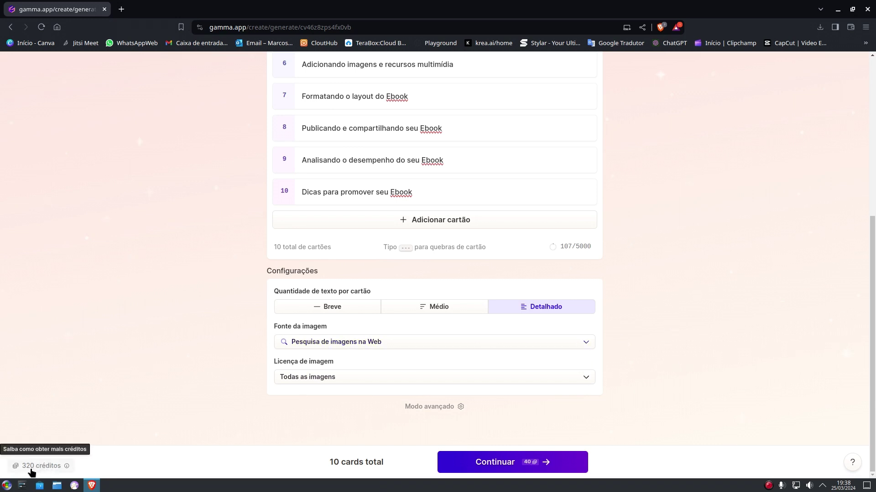
{"action": "mouse_move", "coordinate": [335, 464]}
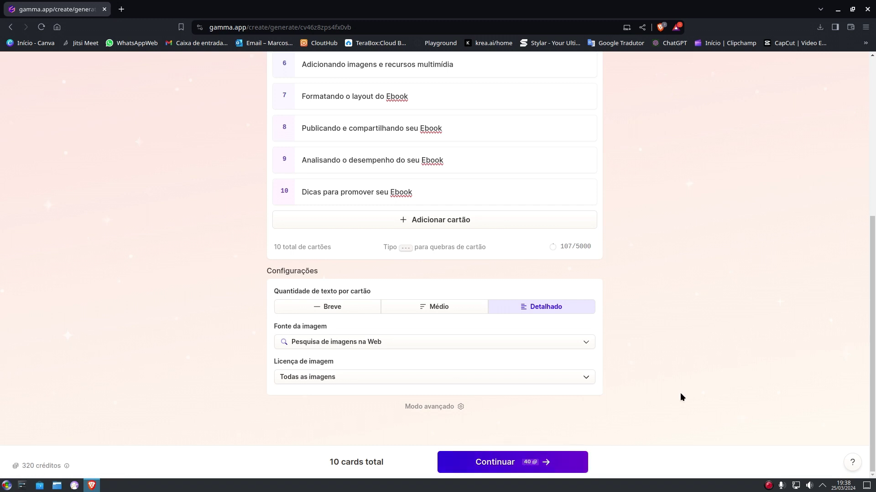
{"action": "left_click", "coordinate": [496, 464]}
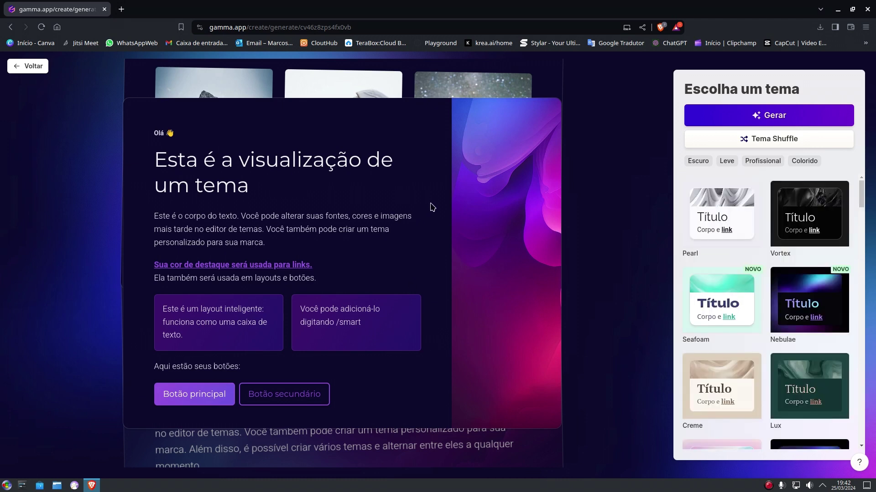
{"action": "left_click", "coordinate": [774, 117]}
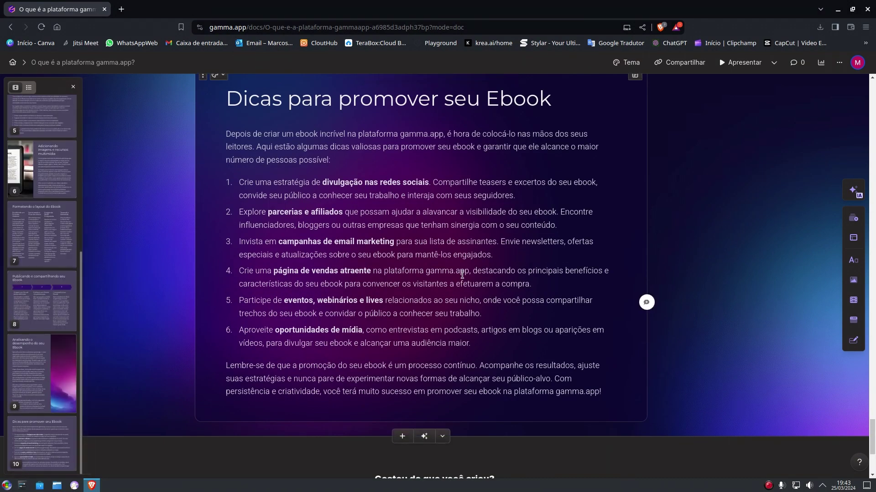
Export the generated ebook to PDF and save it in Downloads as O-que-e-a-plataforma-gammaapp.pdf.
{"action": "scroll", "coordinate": [462, 275], "scroll_direction": "up", "scroll_amount": 20}
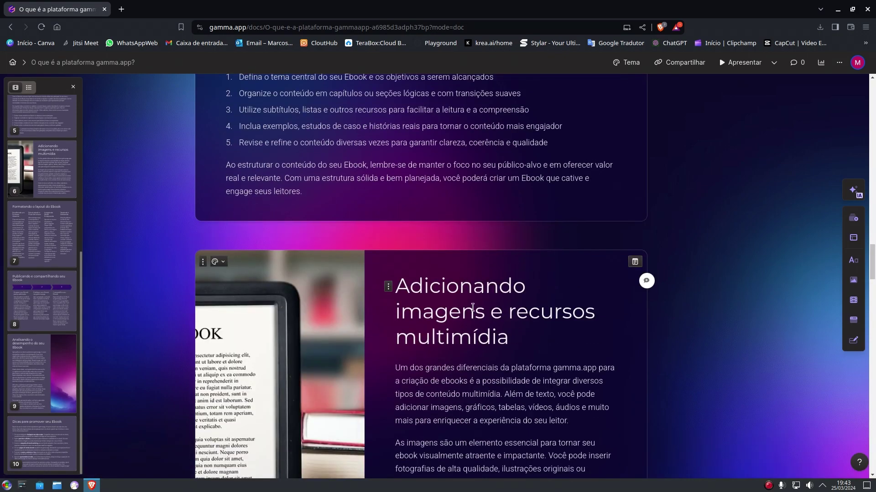
{"action": "scroll", "coordinate": [473, 308], "scroll_direction": "up", "scroll_amount": 15}
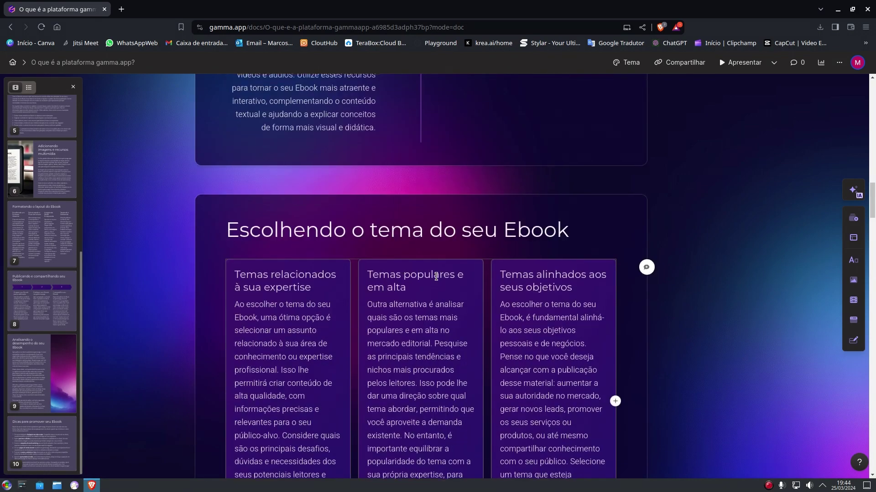
{"action": "scroll", "coordinate": [436, 276], "scroll_direction": "up", "scroll_amount": 15}
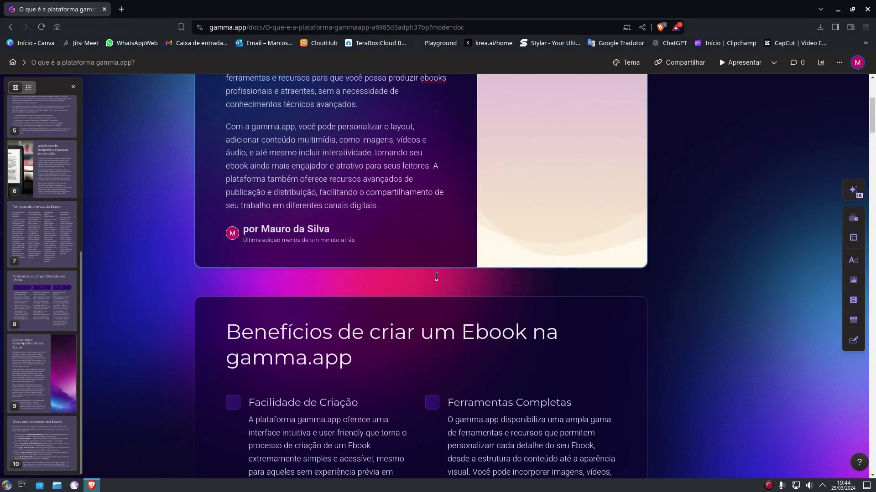
{"action": "scroll", "coordinate": [373, 340], "scroll_direction": "up", "scroll_amount": 2}
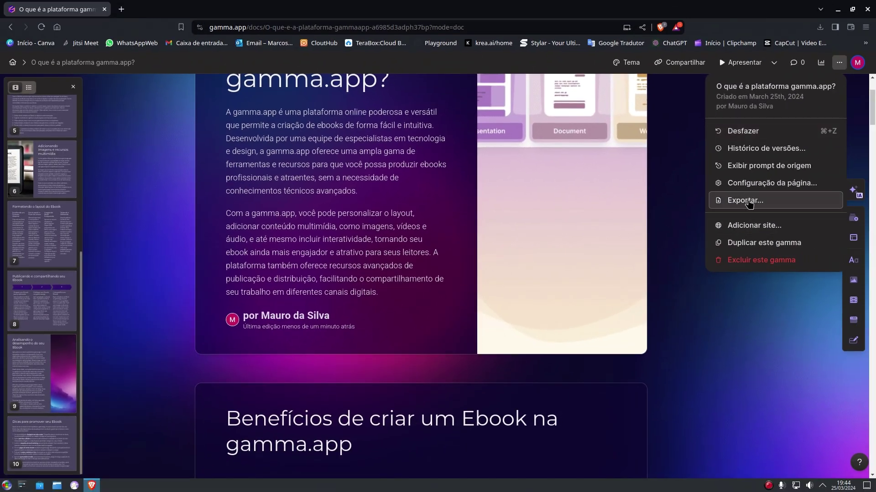
{"action": "left_click", "coordinate": [748, 204]}
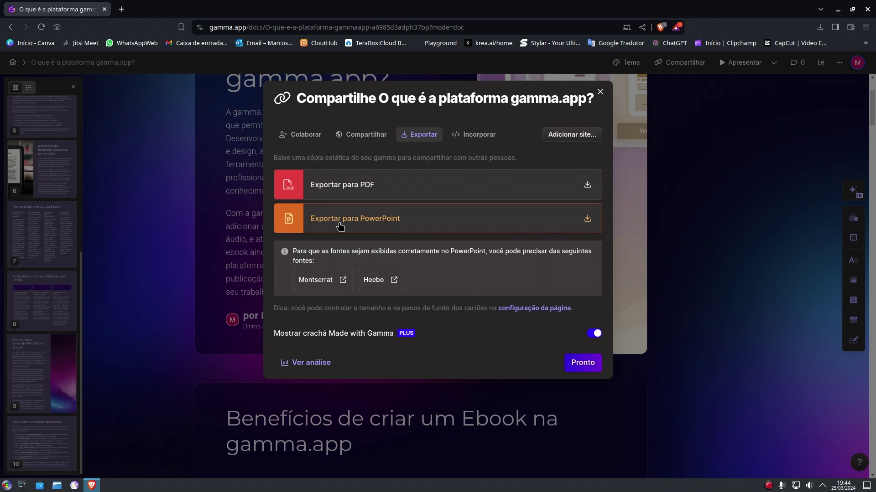
{"action": "left_click", "coordinate": [361, 187]}
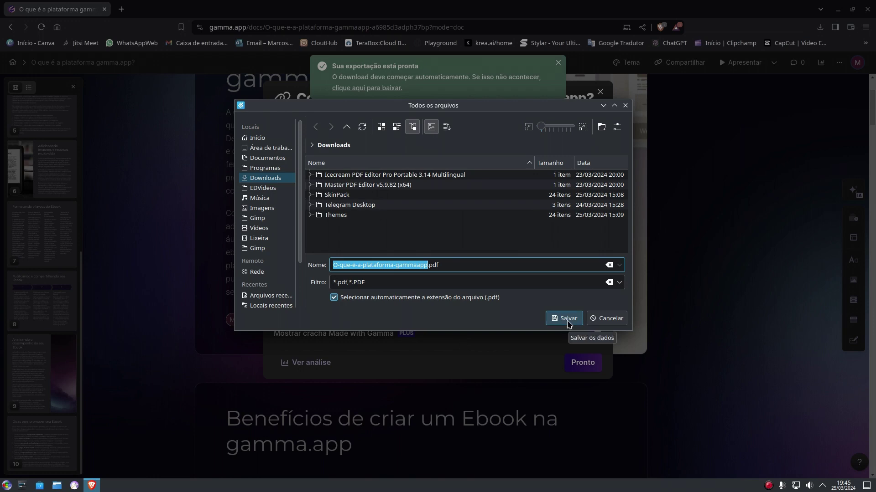
{"action": "left_click", "coordinate": [566, 318]}
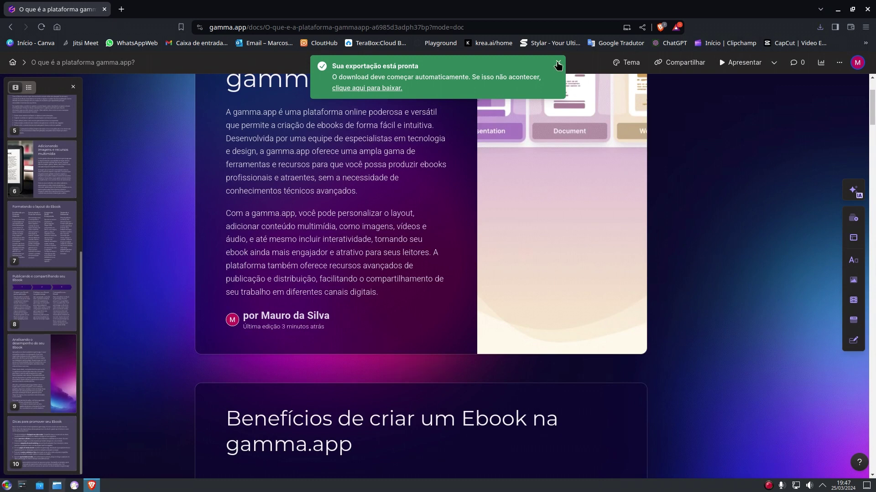
{"action": "left_click", "coordinate": [557, 66]}
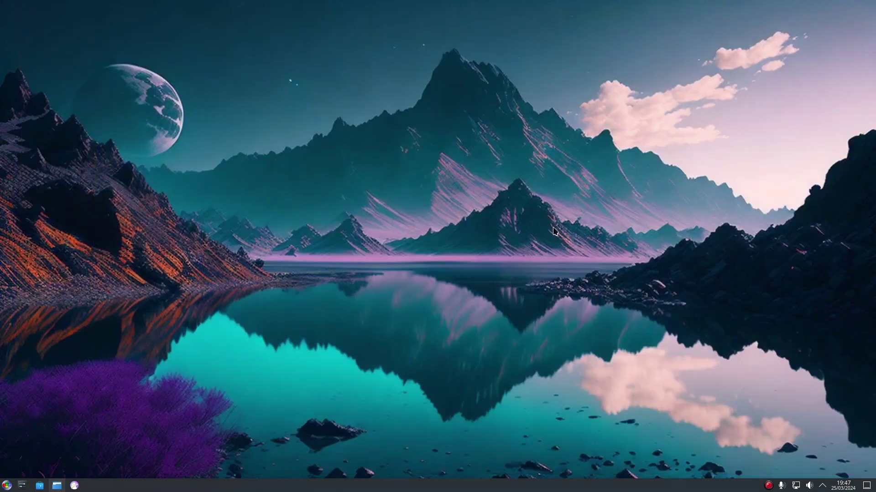
Close the browser and open O-que-e-a-plataforma-gammaapp.pdf from the Downloads folder in the Dolphin file manager.
{"action": "key", "text": "alt+F4"}
{"action": "left_click", "coordinate": [56, 485]}
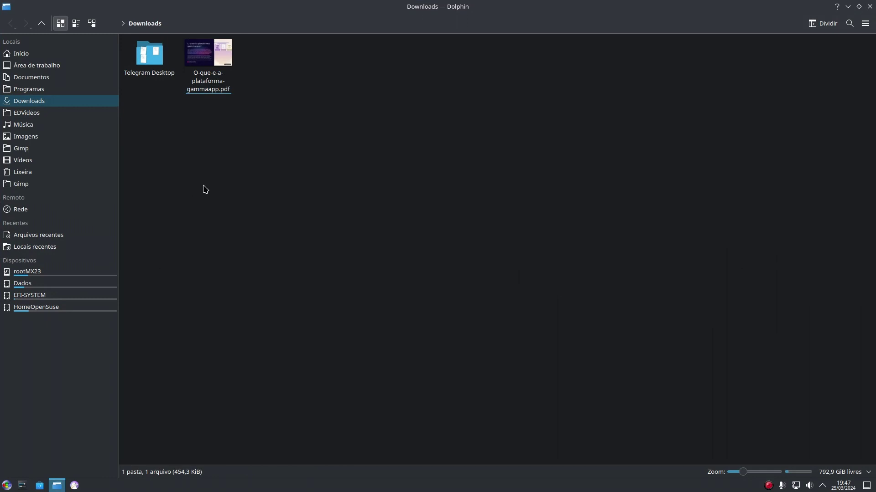
{"action": "double_click", "coordinate": [213, 86]}
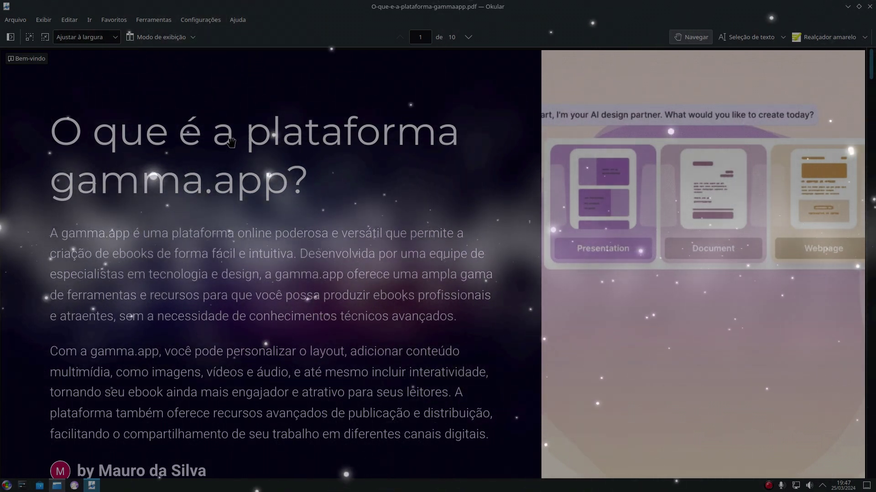
Examine the pages of the exported PDF, checking the layout, images and the "Made with Gamma" badge.
{"action": "scroll", "coordinate": [239, 219], "scroll_direction": "down", "scroll_amount": 2}
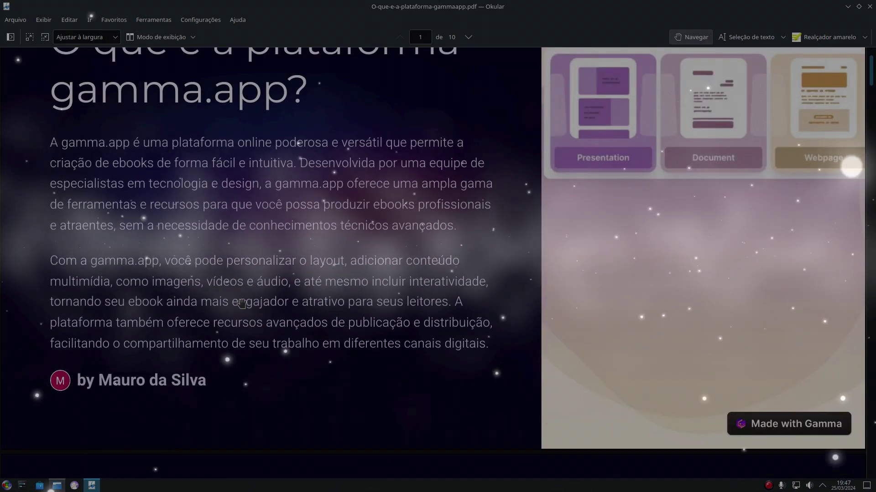
{"action": "scroll", "coordinate": [241, 303], "scroll_direction": "down", "scroll_amount": 2}
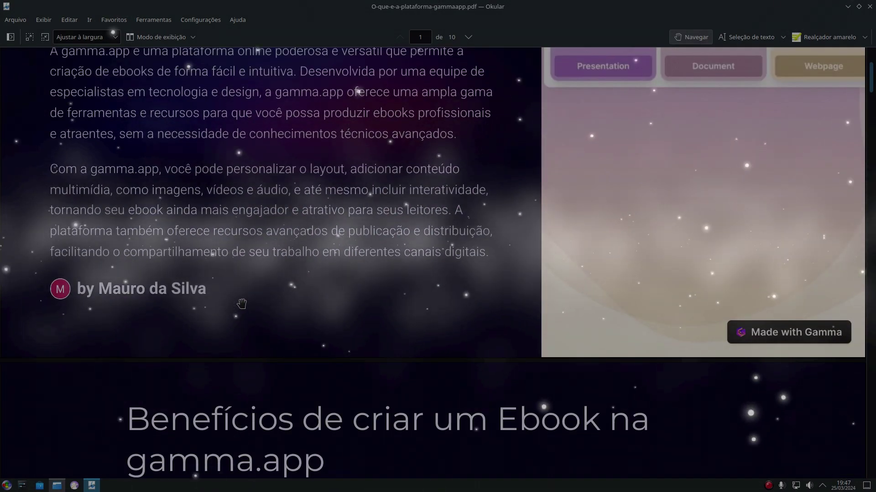
{"action": "scroll", "coordinate": [241, 303], "scroll_direction": "down", "scroll_amount": 2}
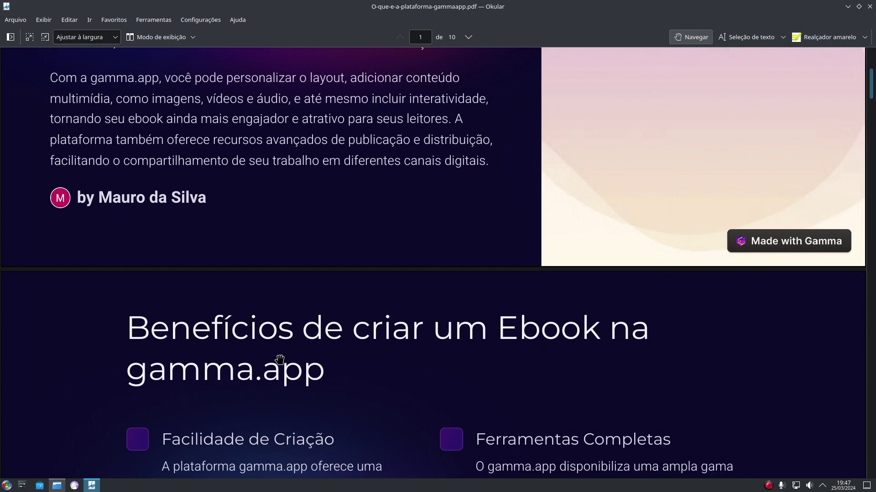
{"action": "scroll", "coordinate": [279, 360], "scroll_direction": "up", "scroll_amount": 6}
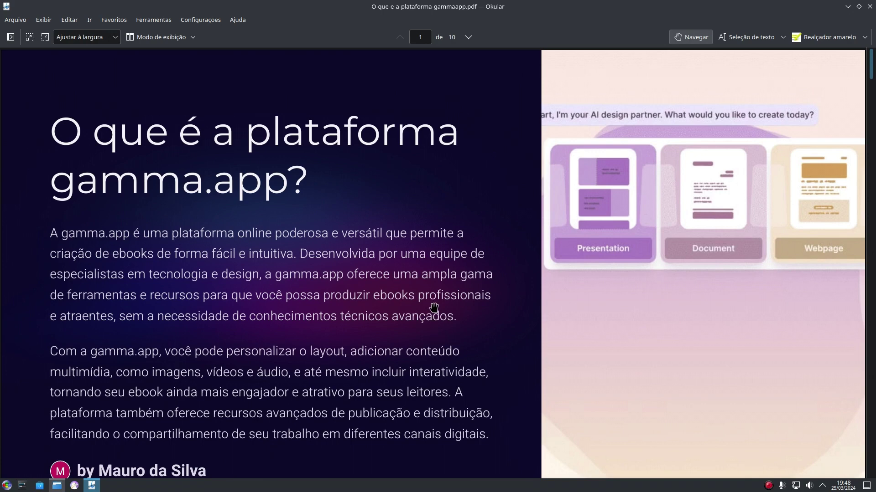
{"action": "scroll", "coordinate": [434, 308], "scroll_direction": "down", "scroll_amount": 5}
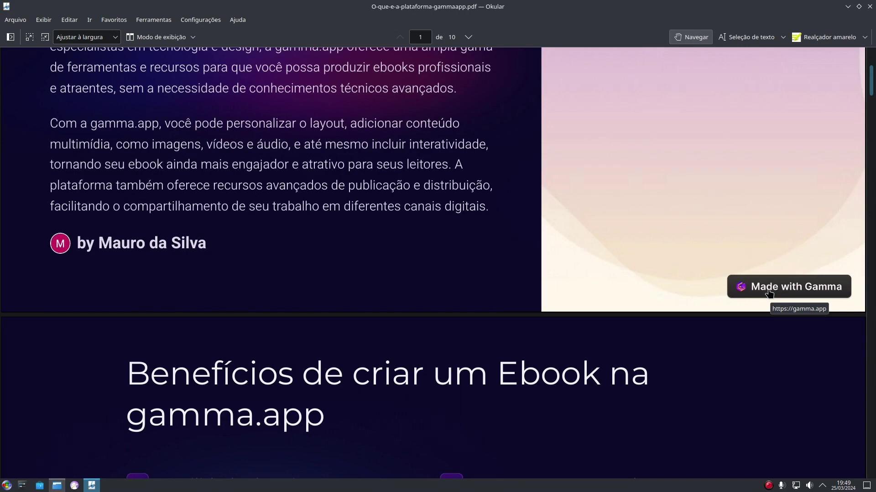
{"action": "scroll", "coordinate": [769, 292], "scroll_direction": "down", "scroll_amount": 15}
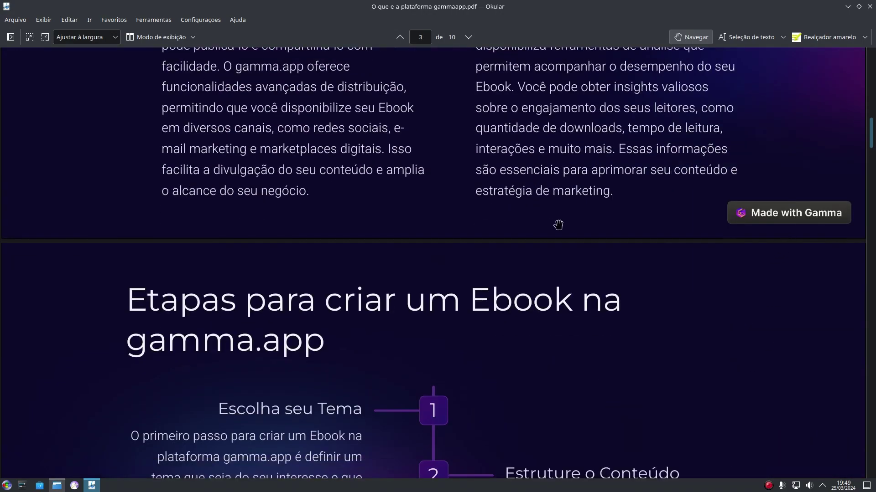
{"action": "scroll", "coordinate": [795, 249], "scroll_direction": "down", "scroll_amount": 8}
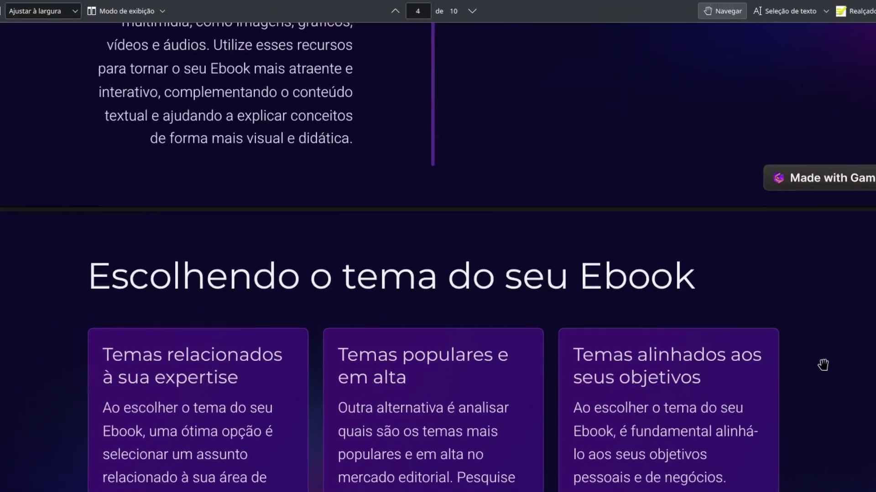
{"action": "scroll", "coordinate": [823, 365], "scroll_direction": "down", "scroll_amount": 10}
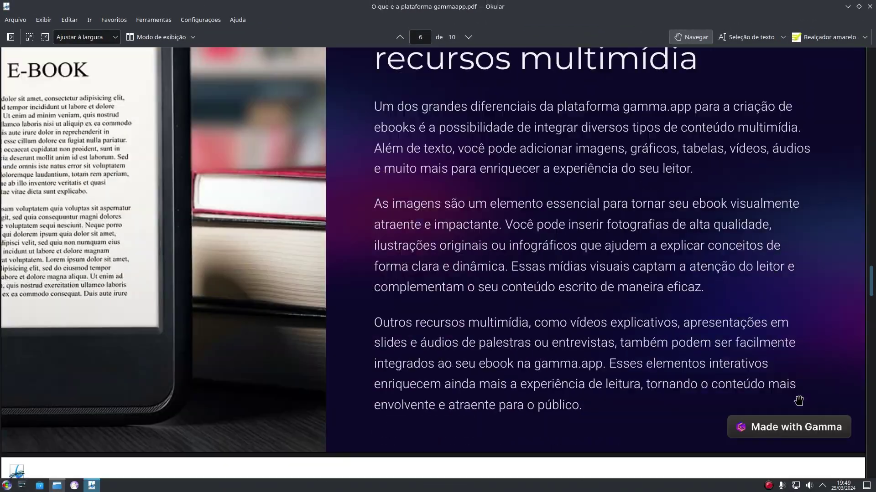
{"action": "scroll", "coordinate": [798, 400], "scroll_direction": "down", "scroll_amount": 10}
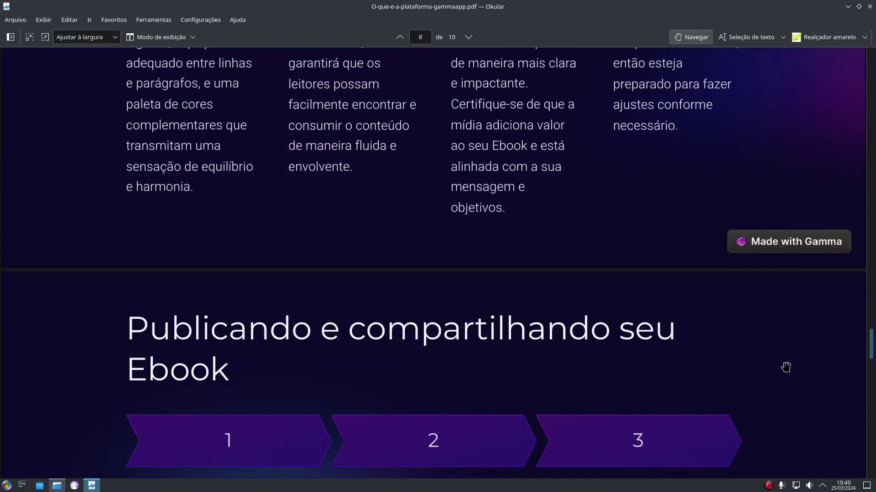
{"action": "scroll", "coordinate": [786, 368], "scroll_direction": "down", "scroll_amount": 10}
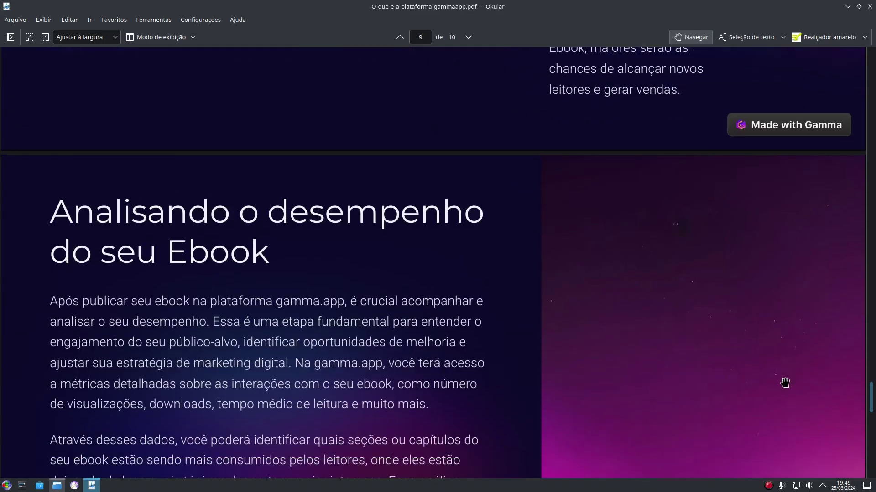
{"action": "scroll", "coordinate": [785, 383], "scroll_direction": "down", "scroll_amount": 8}
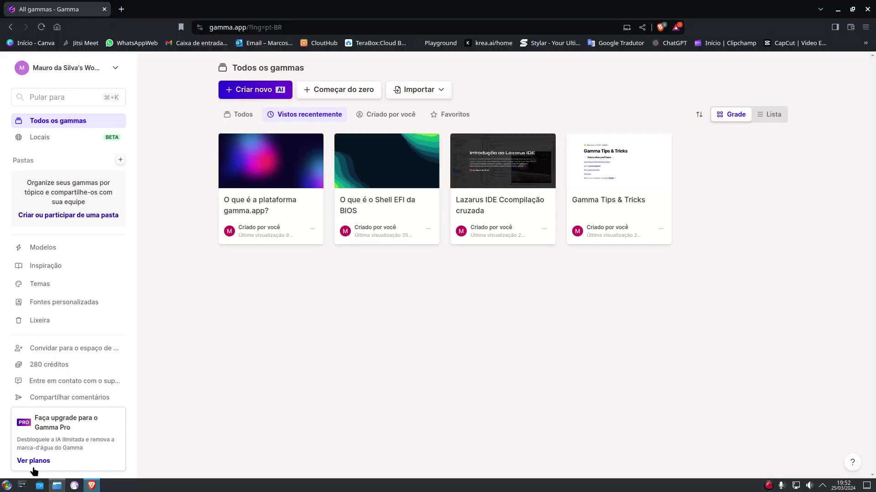
In Gamma, view the plans and prices and highlight the Plus plan's "Remova o selo "Made with Gamma"" feature.
{"action": "left_click", "coordinate": [36, 463]}
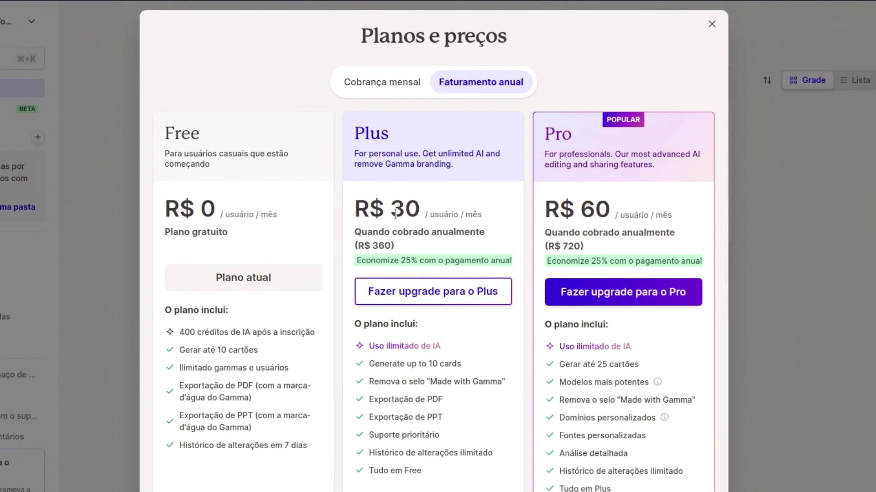
{"action": "triple_click", "coordinate": [437, 382]}
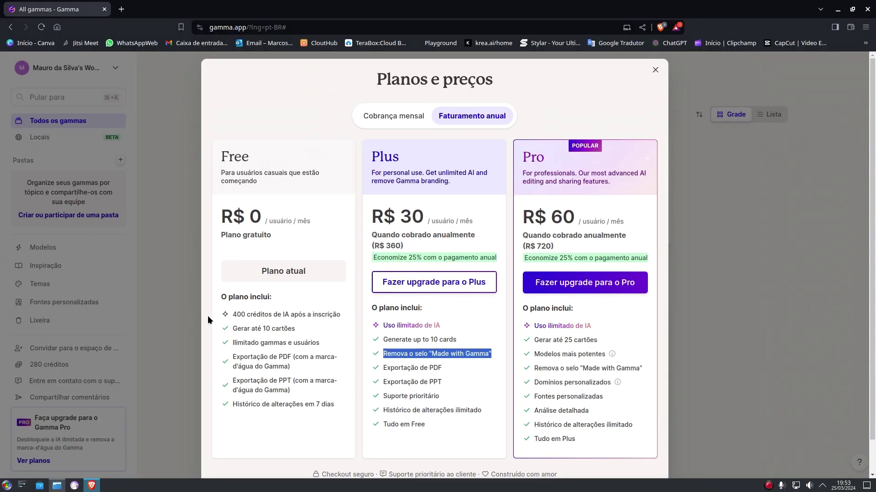
Highlight the Free plan's AI credits, card limit and unlimited gammas features one after another, and close the plans and prices dialog.
{"action": "left_click_drag", "start_coordinate": [233, 314], "coordinate": [345, 313]}
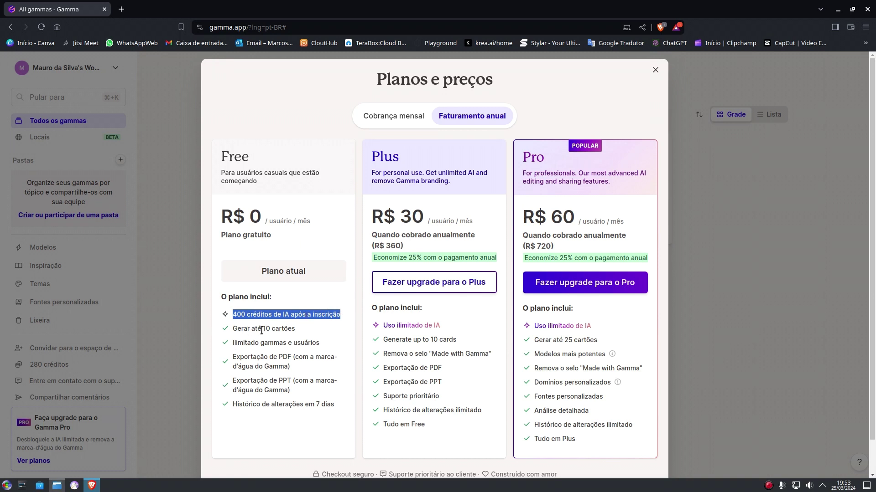
{"action": "left_click_drag", "start_coordinate": [233, 329], "coordinate": [294, 329]}
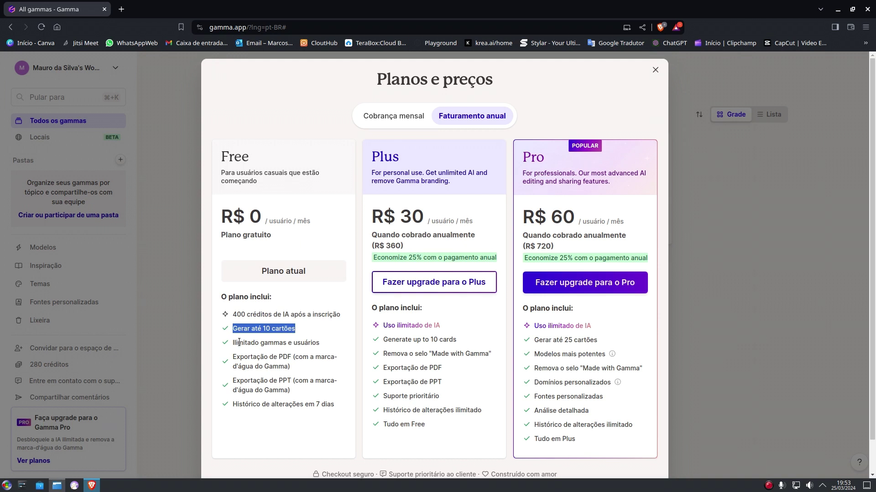
{"action": "left_click_drag", "start_coordinate": [233, 343], "coordinate": [313, 344]}
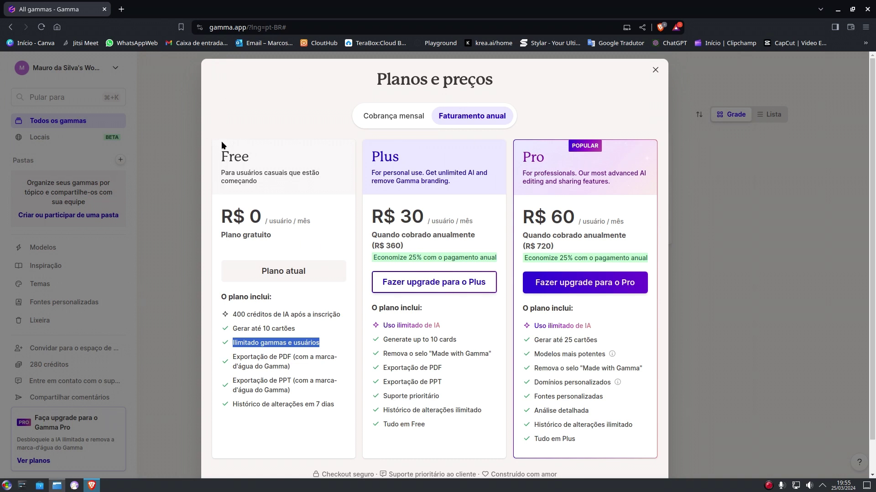
{"action": "left_click", "coordinate": [273, 160]}
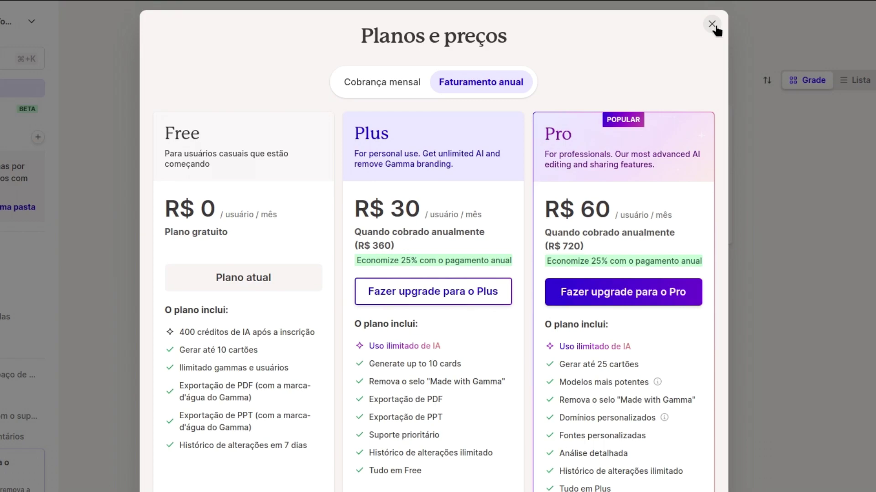
{"action": "left_click", "coordinate": [711, 24]}
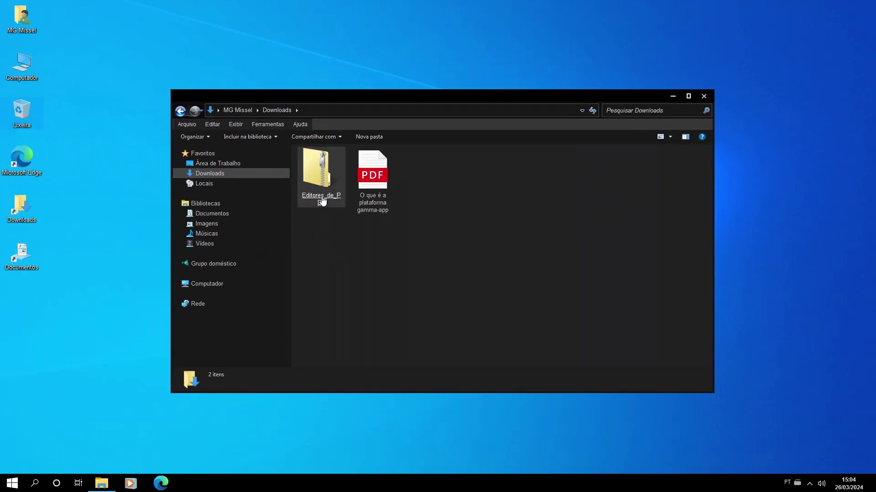
In the Windows Downloads folder, extract the zipped Editores_de_PDF to its default destination without showing the extracted files on completion.
{"action": "right_click", "coordinate": [322, 201]}
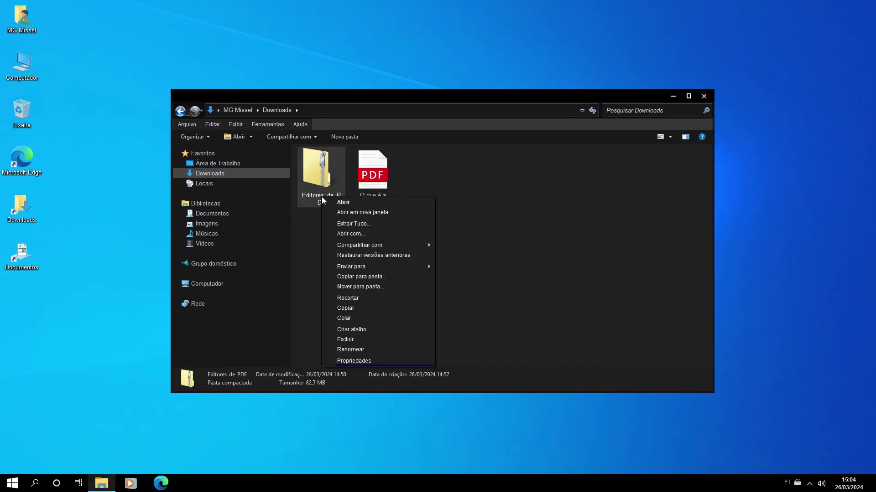
{"action": "left_click", "coordinate": [369, 223]}
{"action": "left_click", "coordinate": [319, 222]}
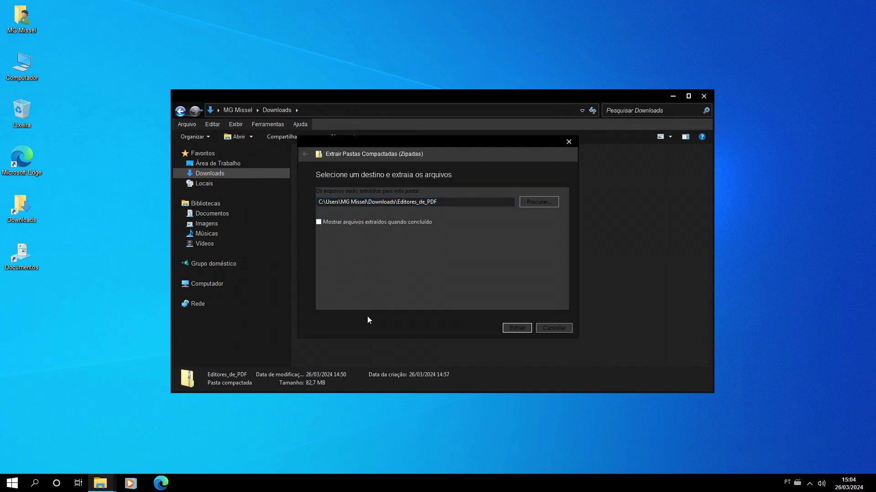
{"action": "left_click", "coordinate": [518, 328]}
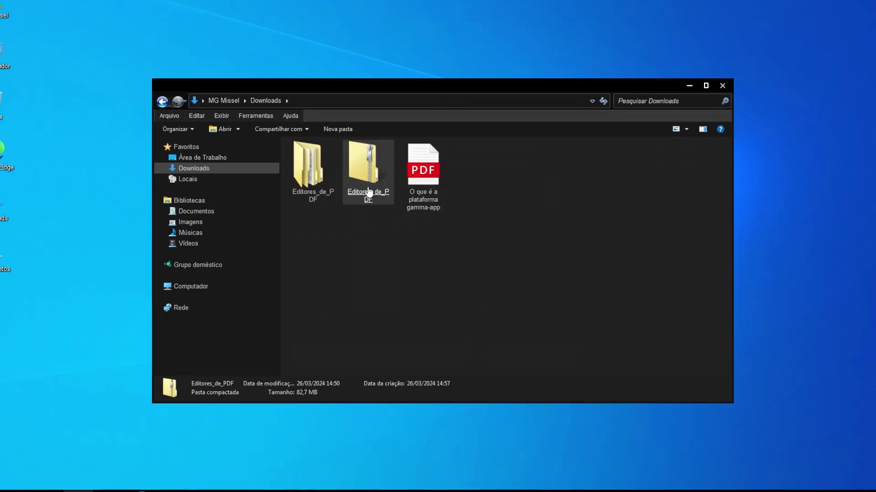
Open the extracted Editores_de_PDF folder and look at the Icecream PDF Editor Pro Portable and Master PDF Editor folders.
{"action": "left_click", "coordinate": [308, 202]}
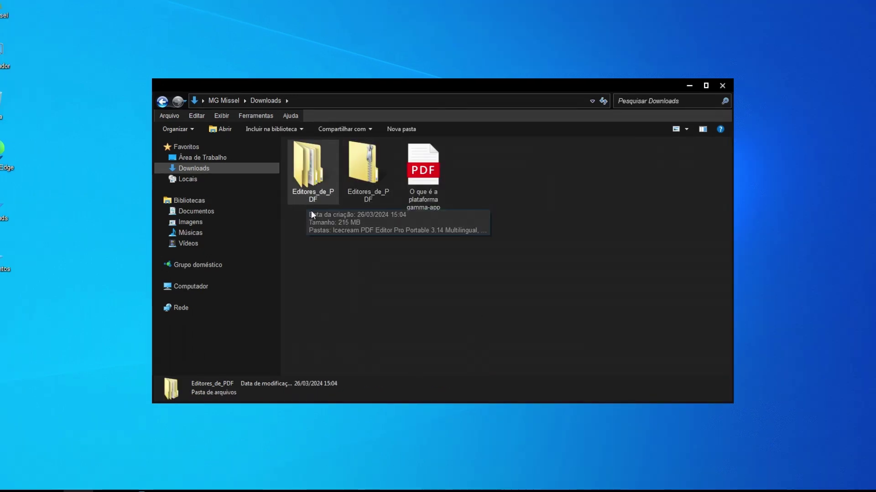
{"action": "double_click", "coordinate": [314, 197]}
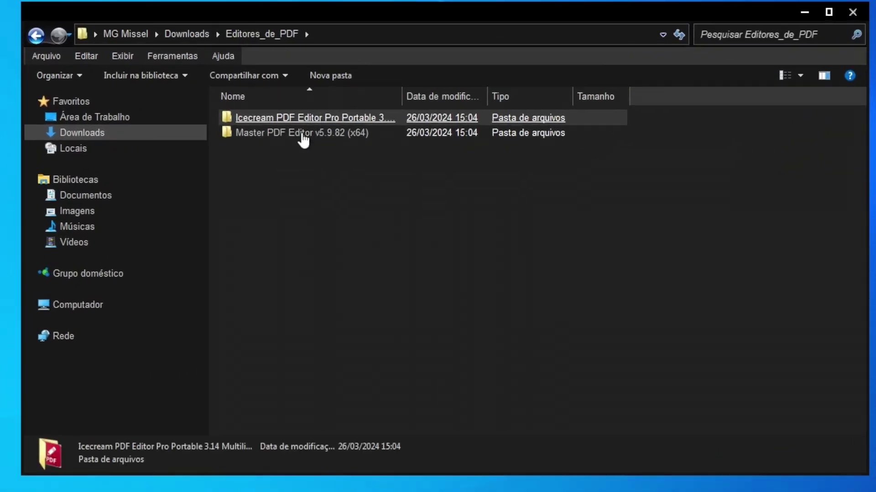
{"action": "mouse_move", "coordinate": [304, 135]}
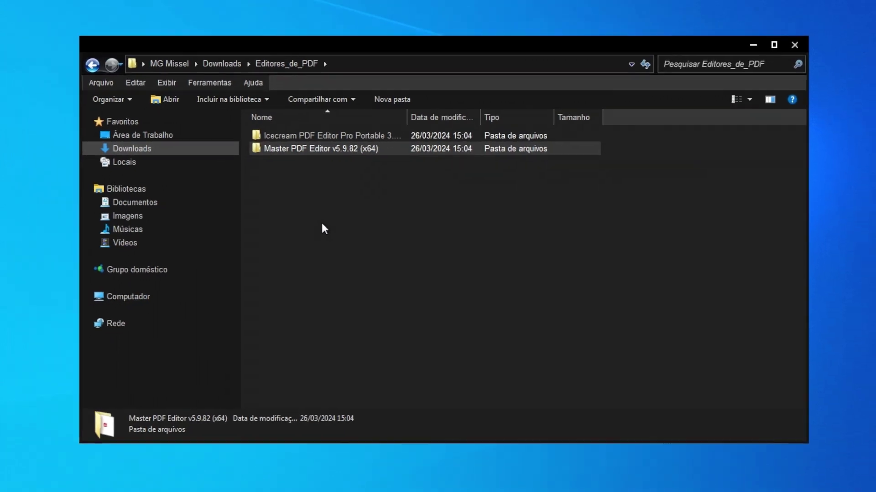
{"action": "key", "text": "Up"}
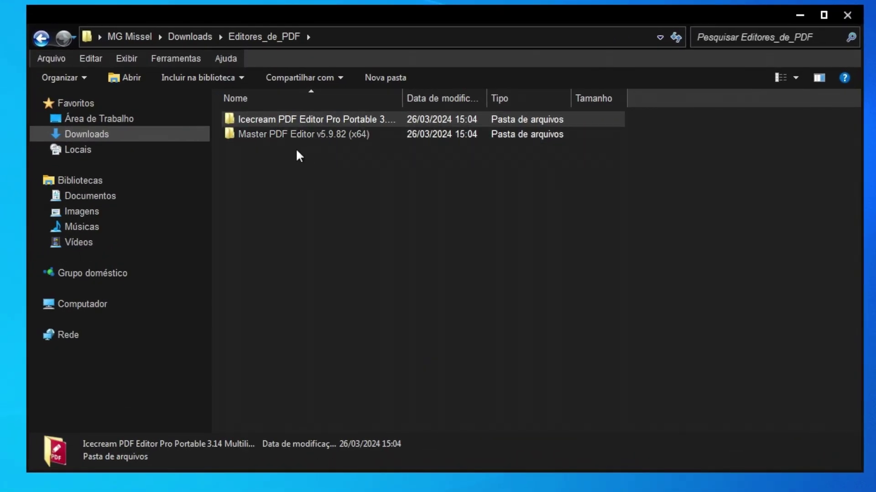
{"action": "mouse_move", "coordinate": [296, 141]}
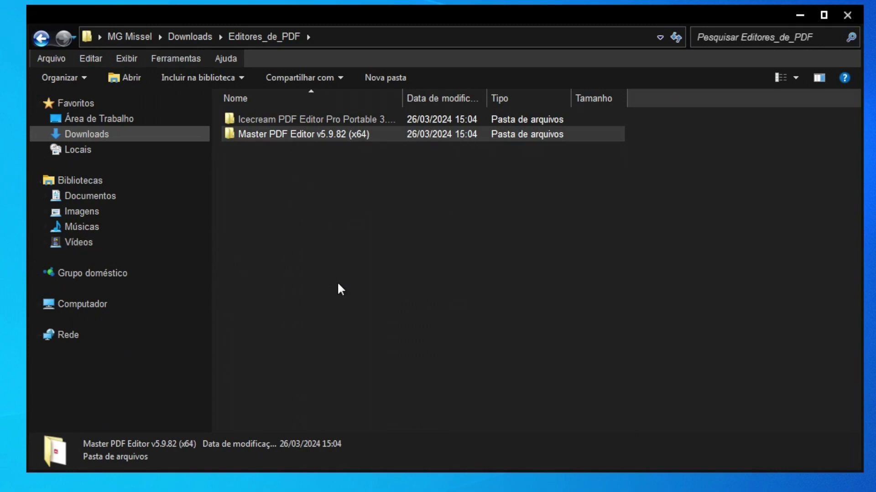
Return to Downloads, reopen Editores_de_PDF and launch Master PDF Editor from its Master PDF Editor v5.9.82 (x64) folder.
{"action": "left_click", "coordinate": [68, 132]}
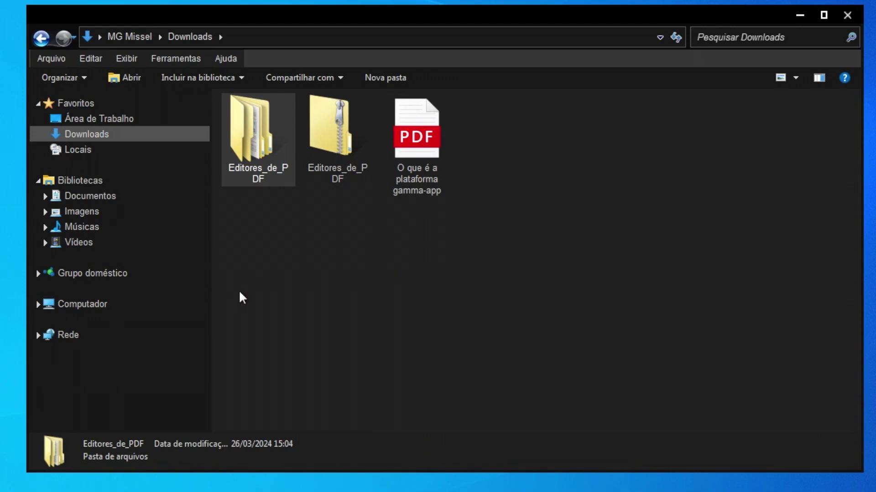
{"action": "double_click", "coordinate": [256, 175]}
{"action": "left_click", "coordinate": [278, 135]}
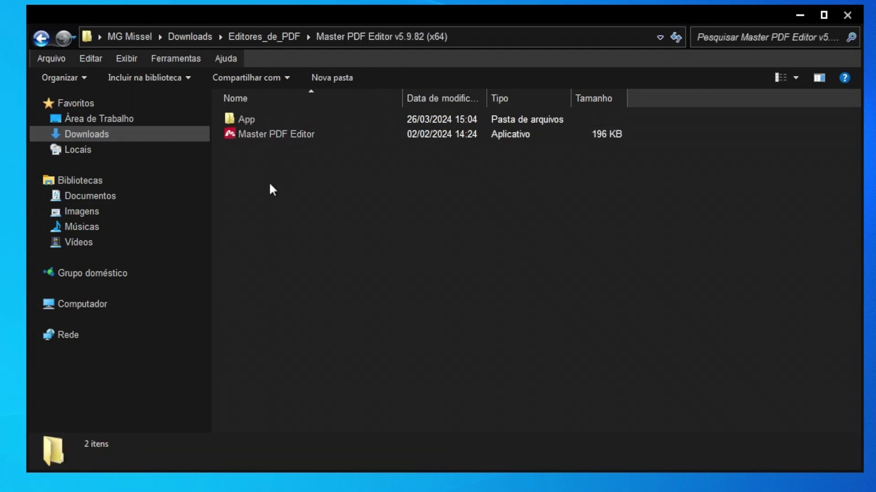
{"action": "mouse_move", "coordinate": [282, 139]}
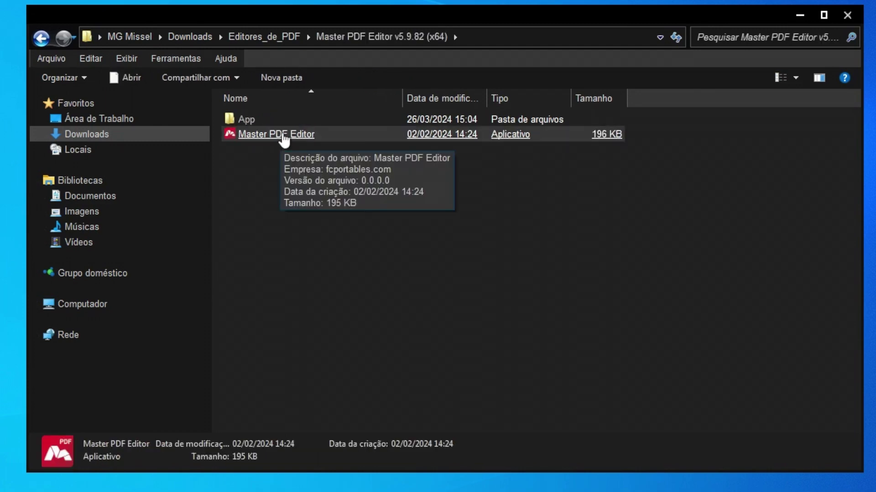
{"action": "left_click", "coordinate": [282, 139]}
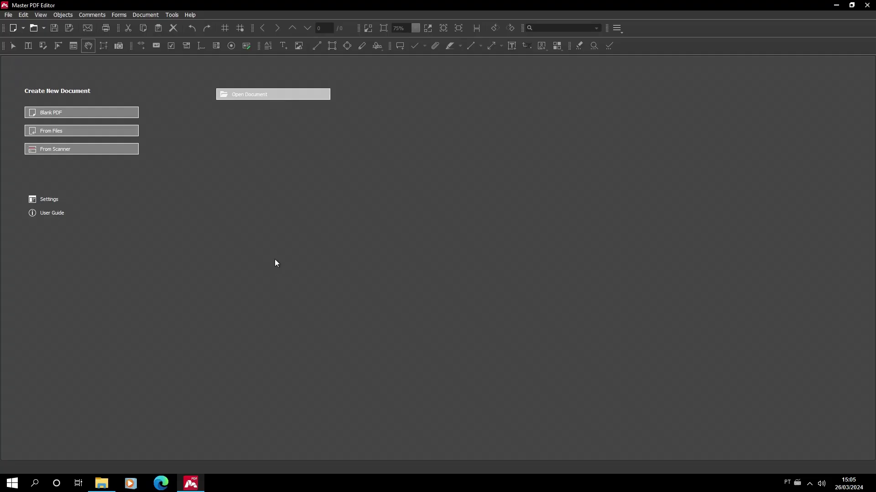
Set Master PDF Editor's interface language to Português (do Brasil) and dismiss the restart notice.
{"action": "left_click", "coordinate": [173, 16]}
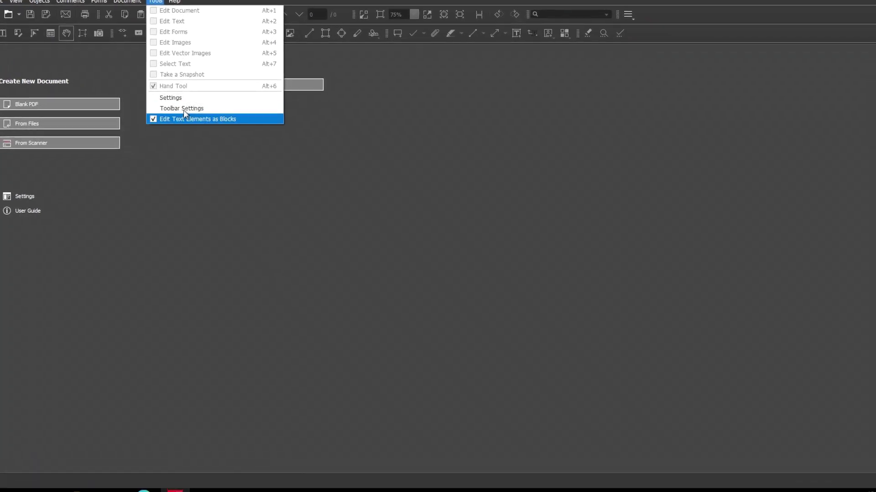
{"action": "left_click", "coordinate": [186, 106]}
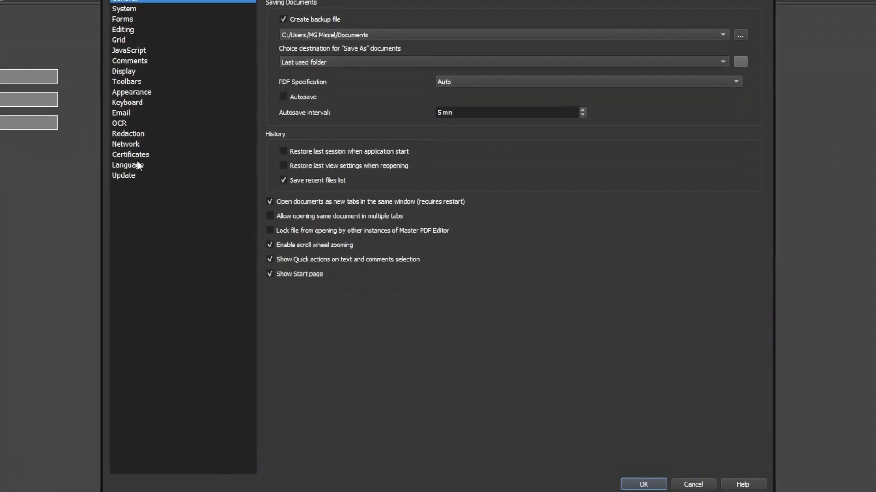
{"action": "left_click", "coordinate": [156, 172]}
{"action": "left_click", "coordinate": [349, 55]}
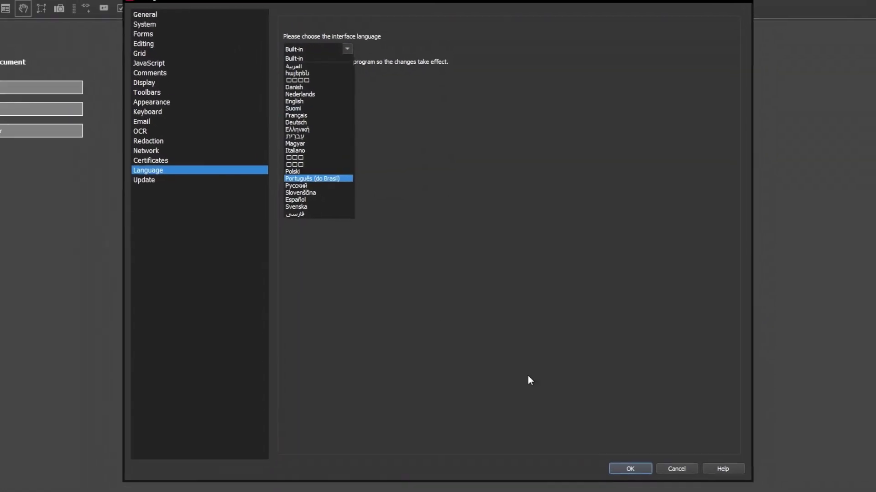
{"action": "key", "text": "Return"}
{"action": "left_click", "coordinate": [630, 469]}
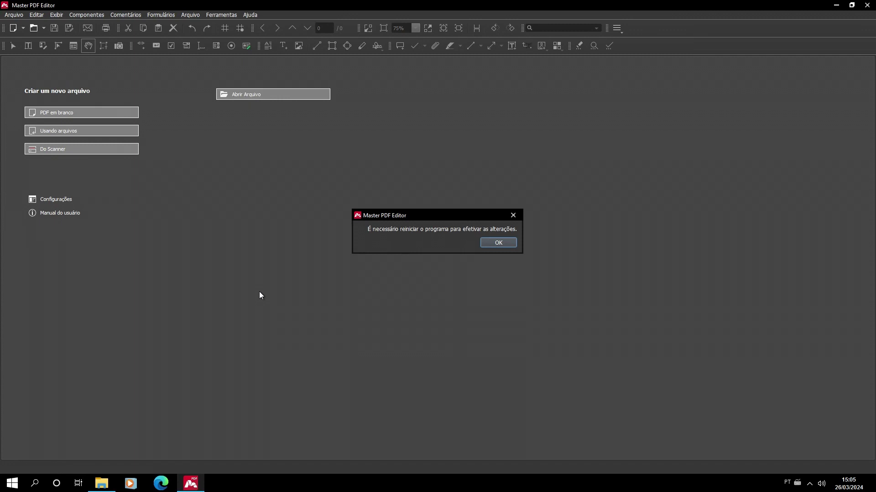
{"action": "key", "text": "Return"}
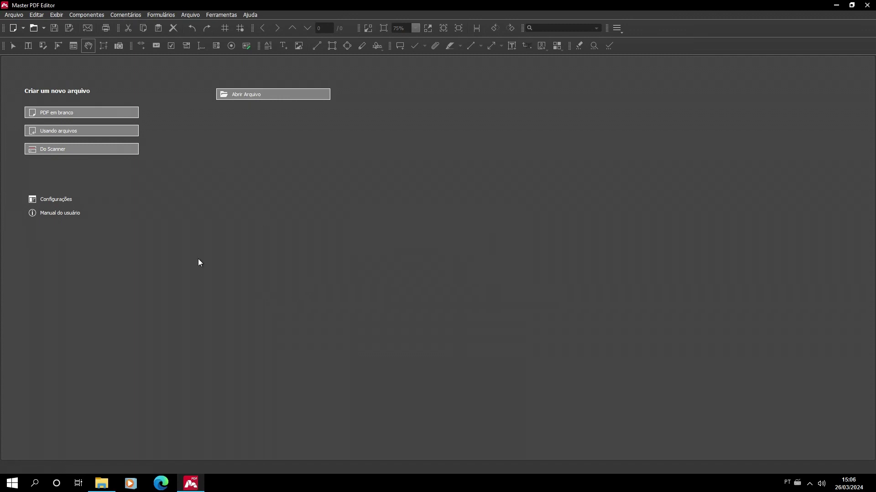
Open the PDF "O que é a plataforma gamma-app" from the Documents library and activate the Edição do Arquivo mode.
{"action": "left_click", "coordinate": [19, 16]}
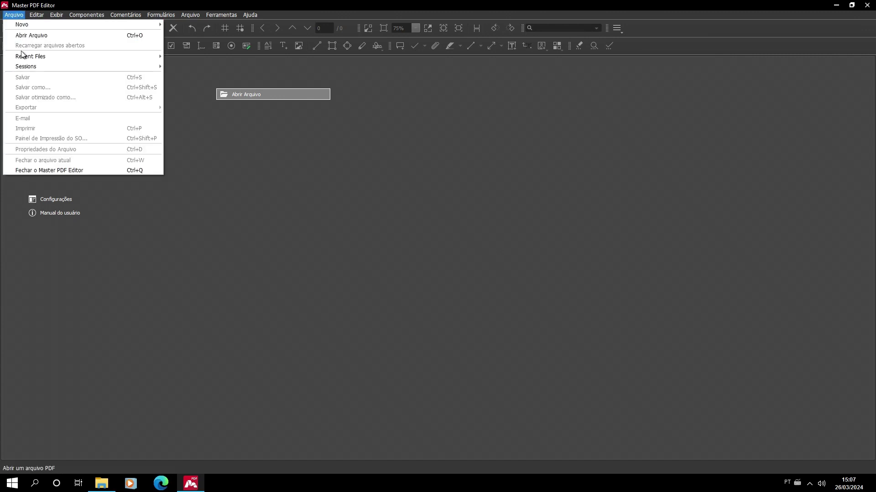
{"action": "left_click", "coordinate": [46, 39]}
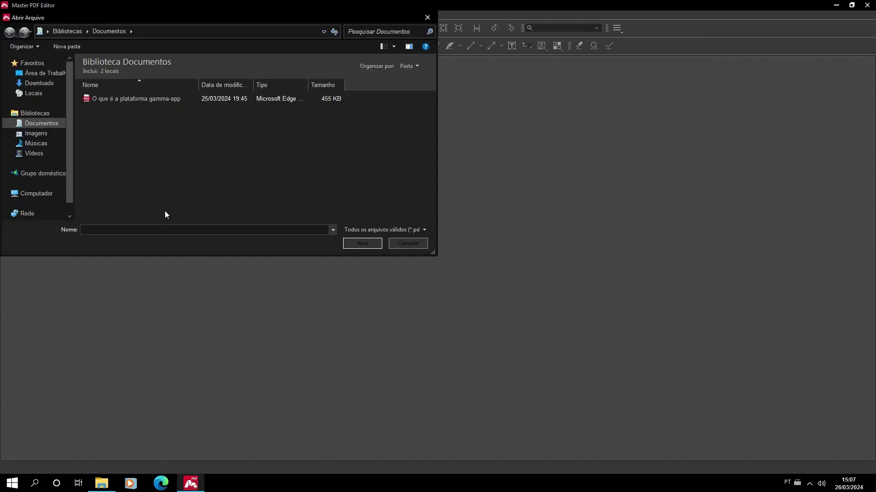
{"action": "double_click", "coordinate": [140, 100]}
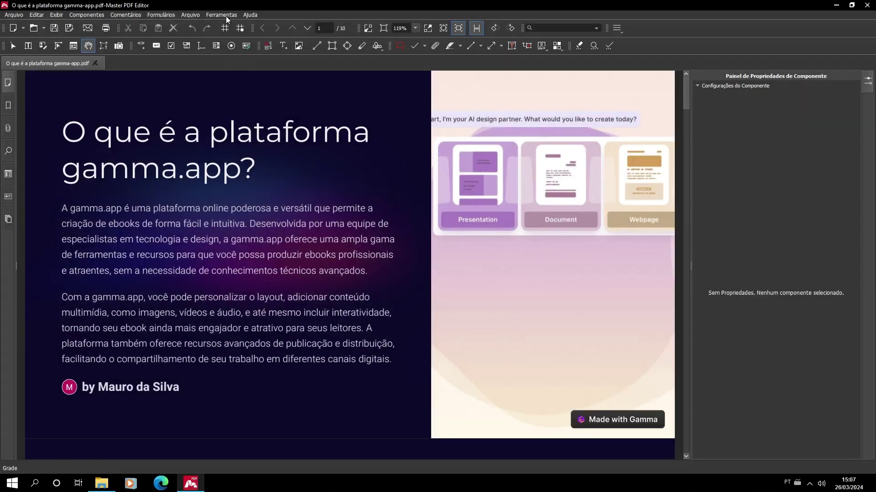
{"action": "left_click", "coordinate": [225, 16]}
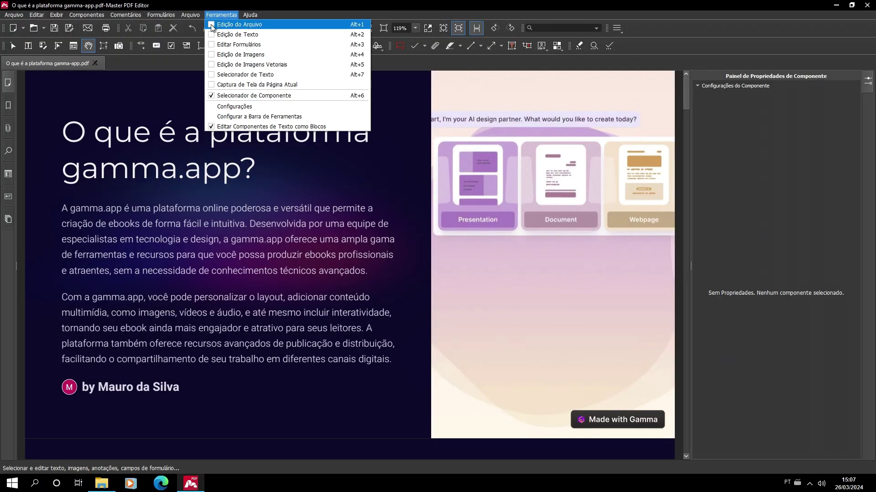
{"action": "left_click", "coordinate": [212, 25]}
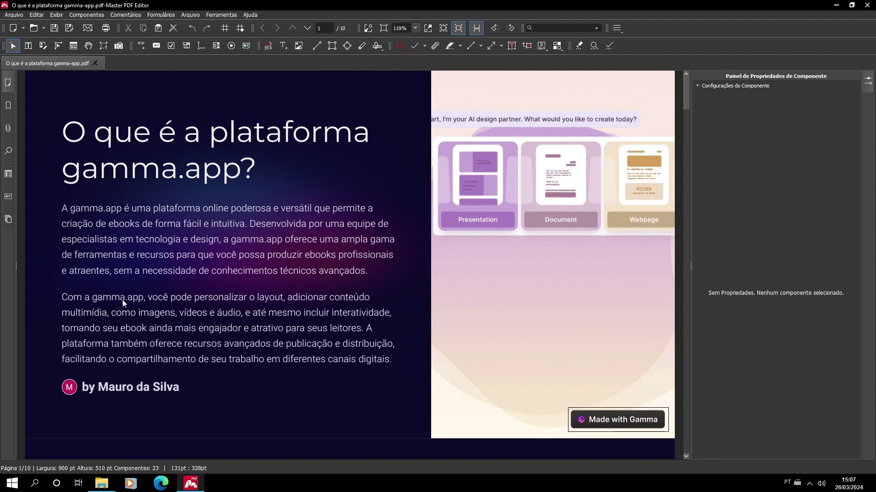
On page 1, select the author line and avatar to check them, and delete the "Made with Gamma" badge's link and image.
{"action": "left_click", "coordinate": [142, 388]}
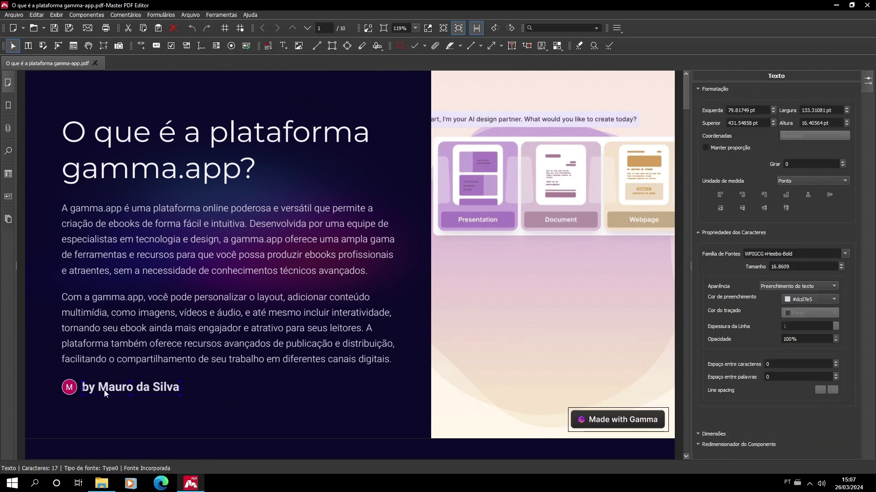
{"action": "left_click", "coordinate": [69, 387]}
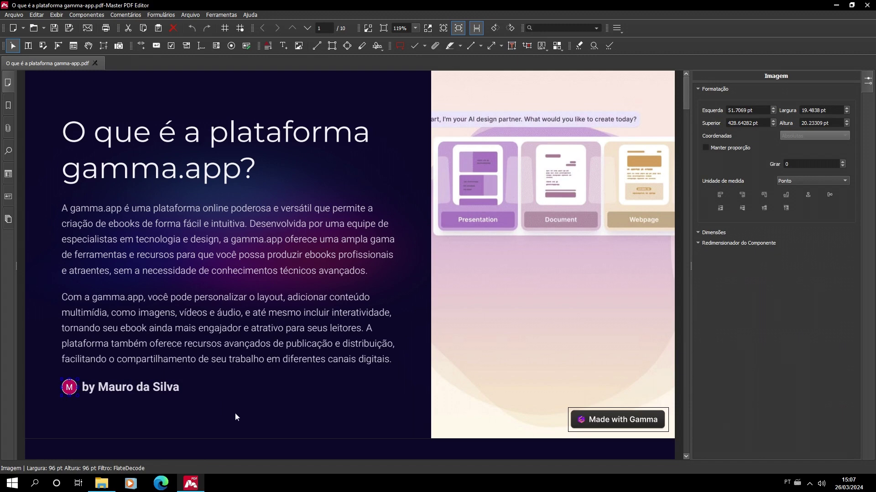
{"action": "left_click", "coordinate": [167, 388]}
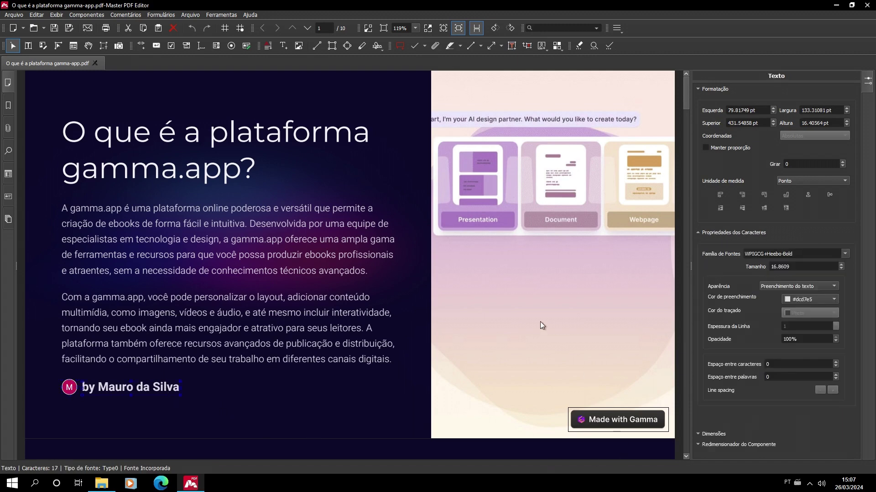
{"action": "left_click", "coordinate": [623, 419]}
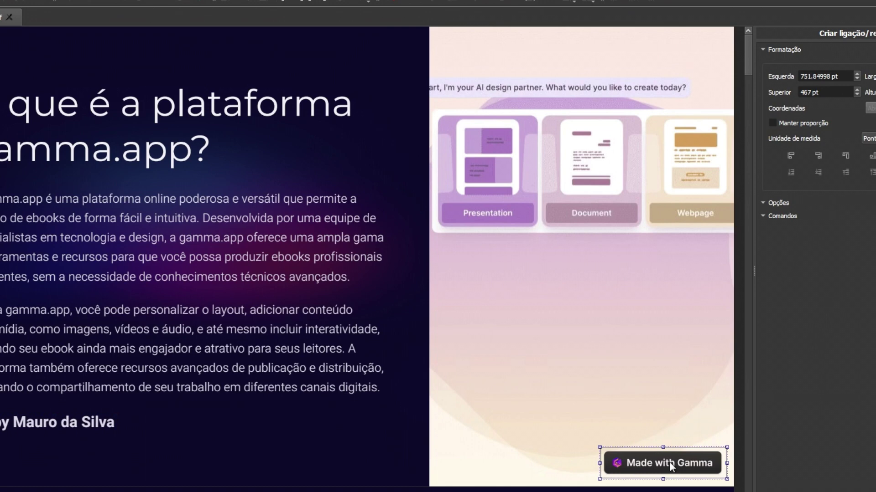
{"action": "left_click", "coordinate": [671, 468]}
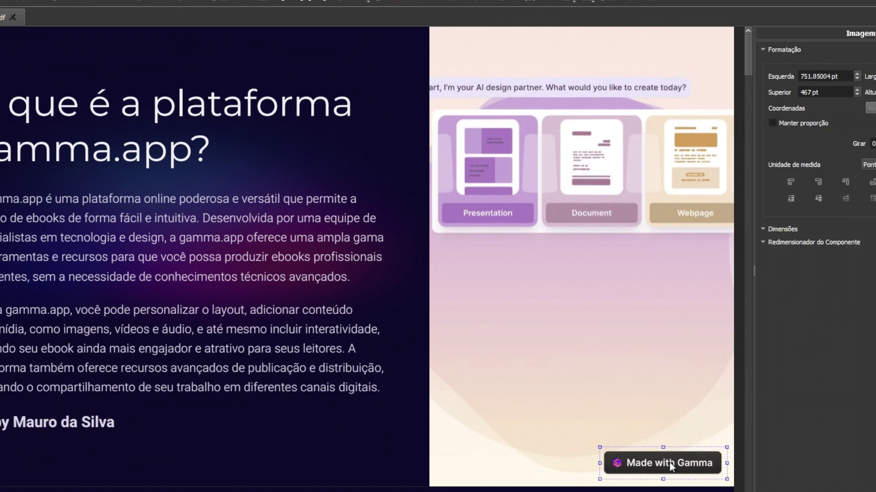
Delete the "Made with Gamma" badge's link and image from page 2.
{"action": "scroll", "coordinate": [580, 405], "scroll_direction": "down", "scroll_amount": 8}
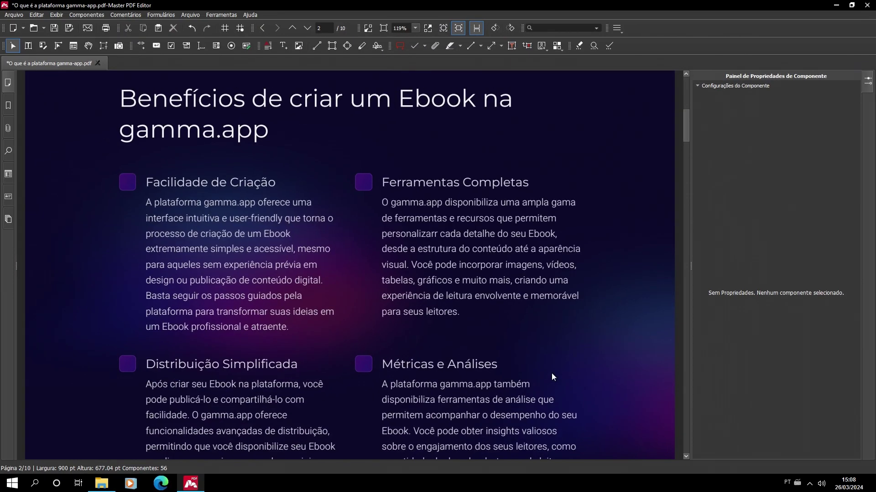
{"action": "scroll", "coordinate": [551, 373], "scroll_direction": "down", "scroll_amount": 5}
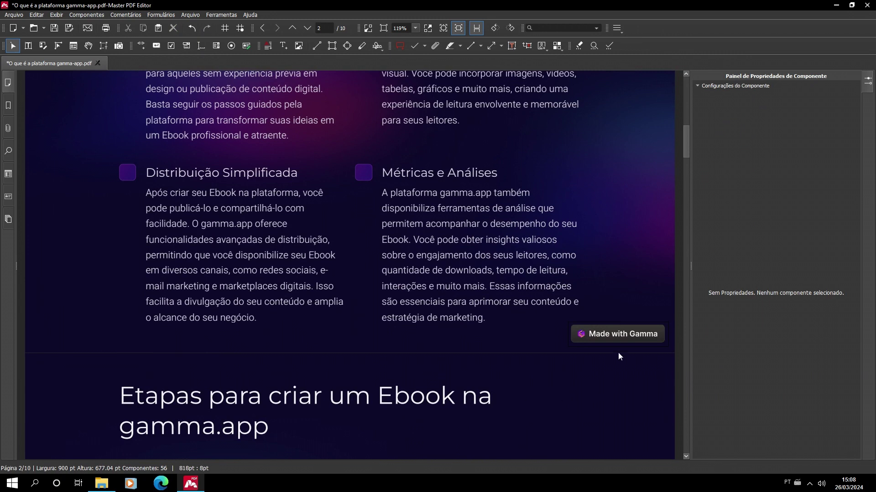
{"action": "left_click", "coordinate": [621, 334]}
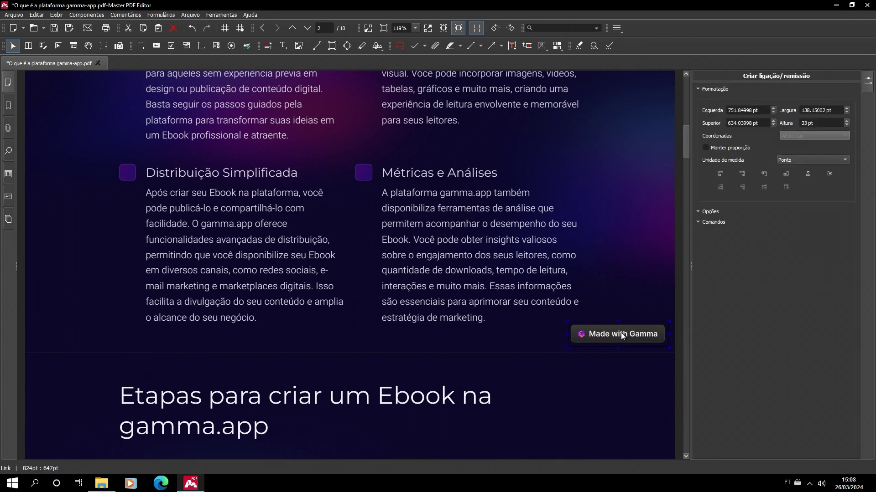
{"action": "left_click", "coordinate": [621, 335]}
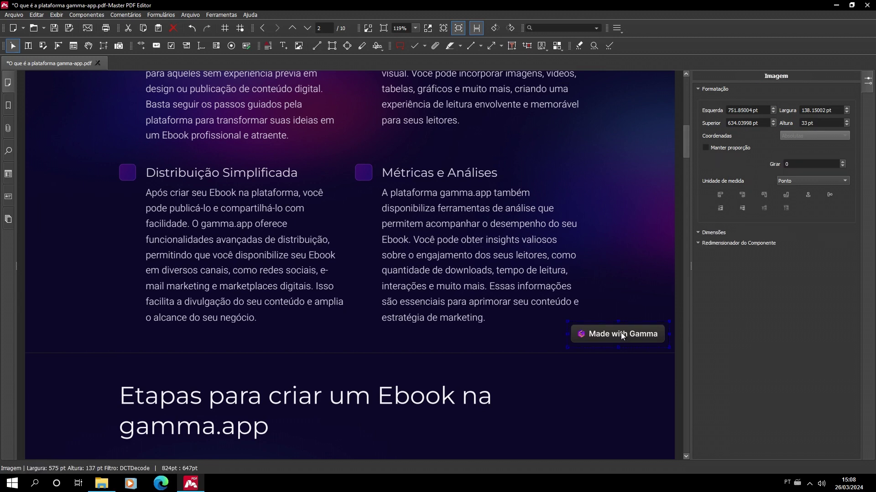
{"action": "key", "text": "Delete"}
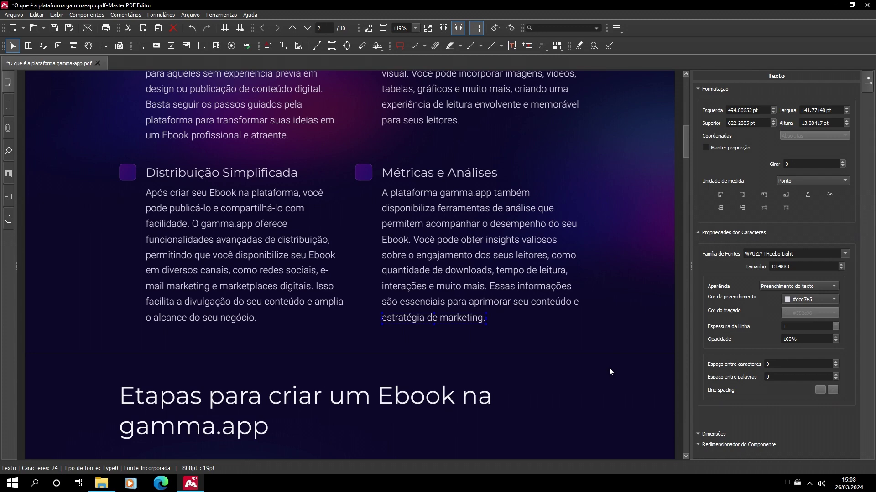
Go to page 10 and remove the link and image of its "Made with Gamma" badge.
{"action": "key", "text": "End"}
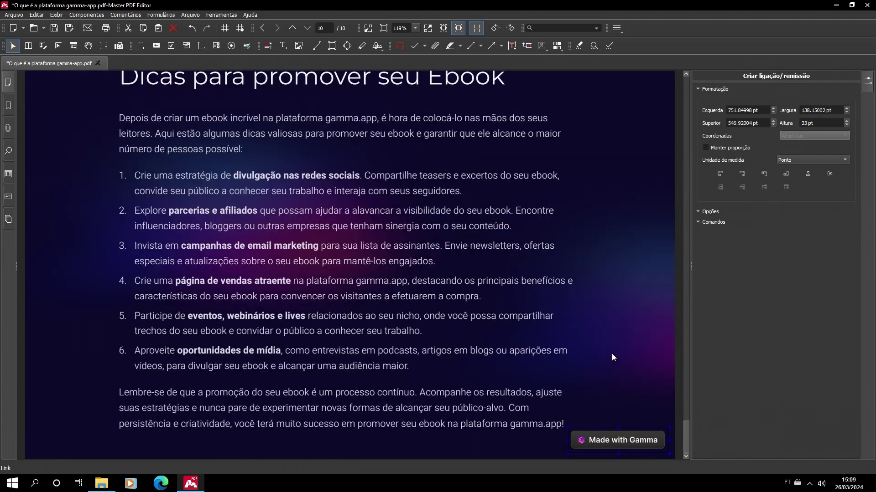
{"action": "left_click", "coordinate": [620, 441]}
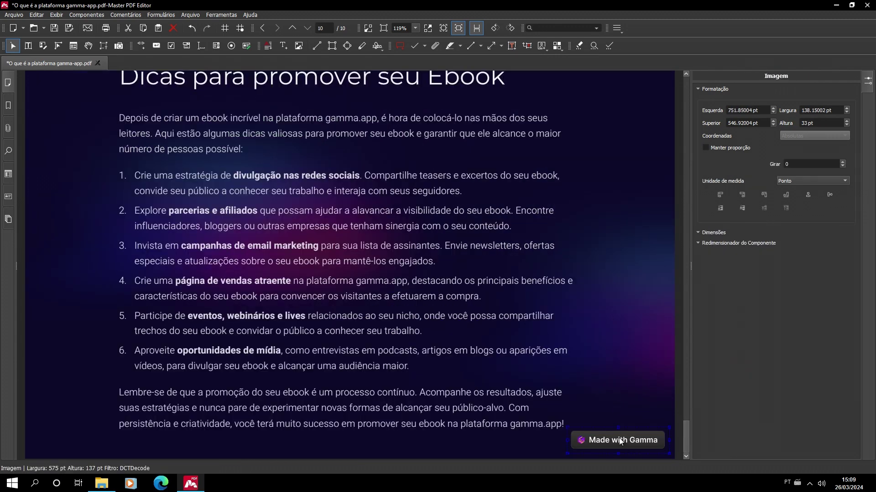
{"action": "left_click", "coordinate": [621, 441]}
Close Master PDF Editor and save the changes to the PDF.
{"action": "scroll", "coordinate": [546, 266], "scroll_direction": "up", "scroll_amount": 10}
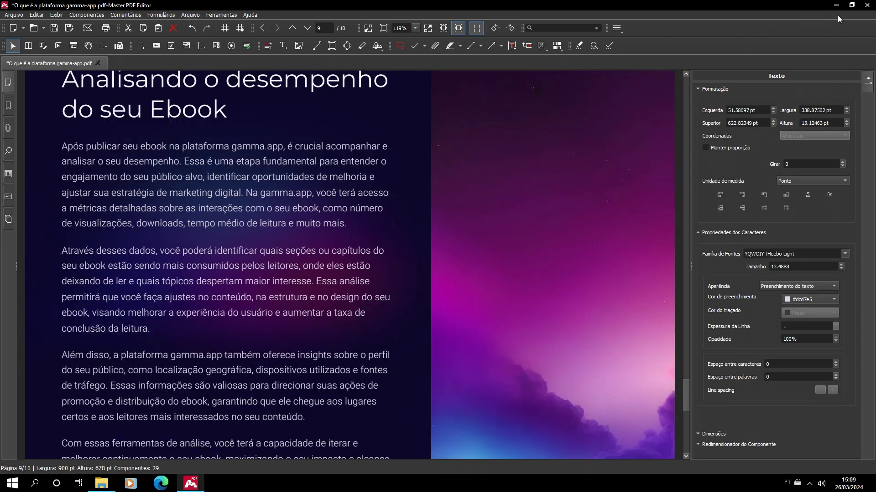
{"action": "scroll", "coordinate": [545, 266], "scroll_direction": "up", "scroll_amount": 1}
{"action": "left_click", "coordinate": [19, 16]}
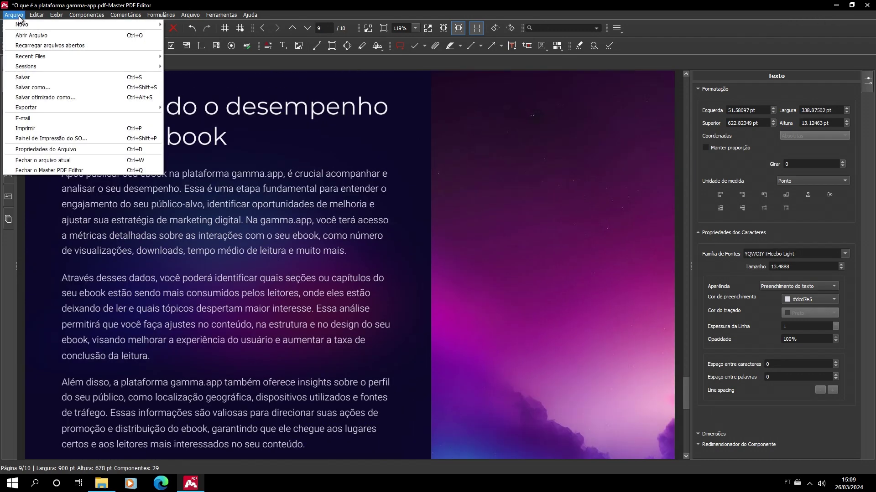
{"action": "left_click", "coordinate": [867, 6]}
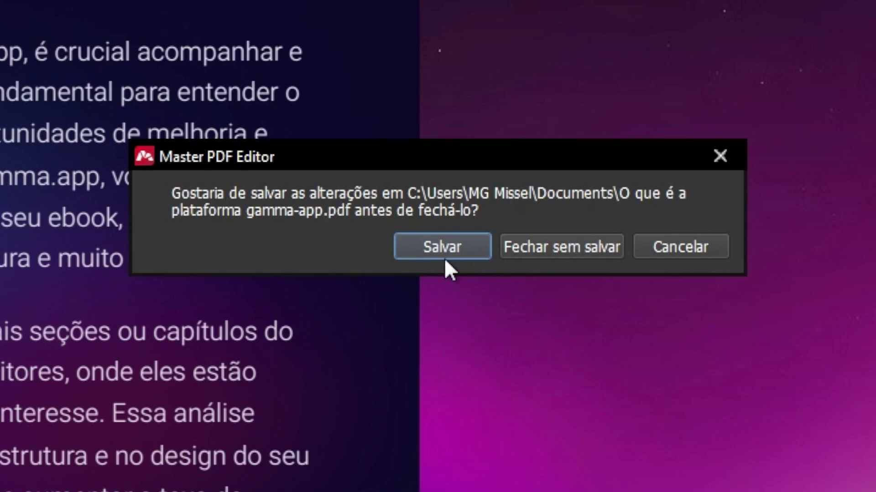
{"action": "left_click", "coordinate": [444, 247]}
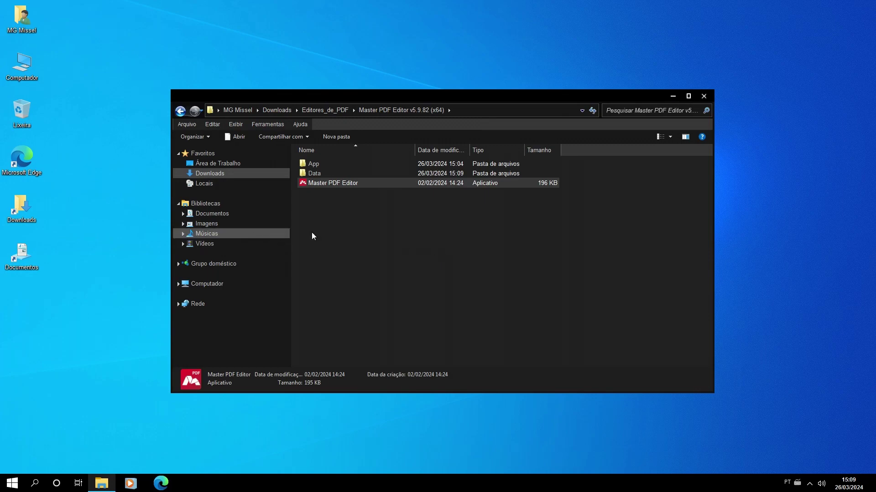
Open the edited PDF "O que é a plataforma gamma-app" from the Documents library and check its pages for remaining badges.
{"action": "left_click", "coordinate": [234, 214]}
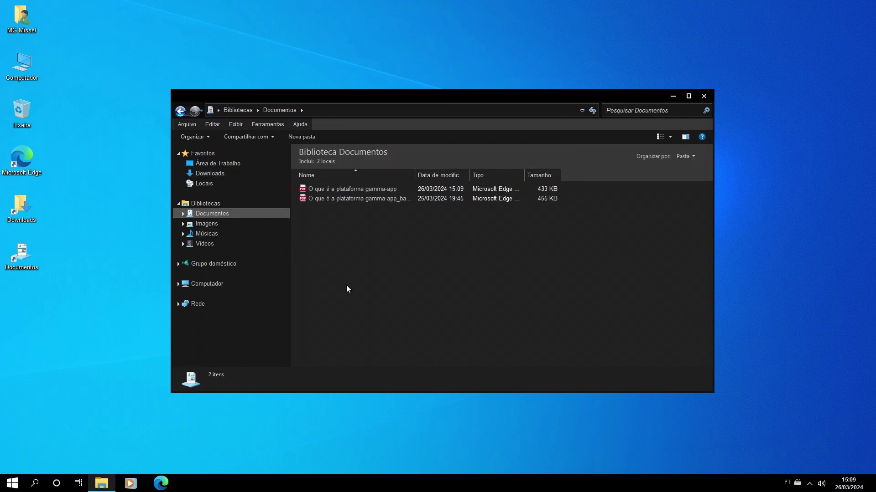
{"action": "double_click", "coordinate": [363, 190]}
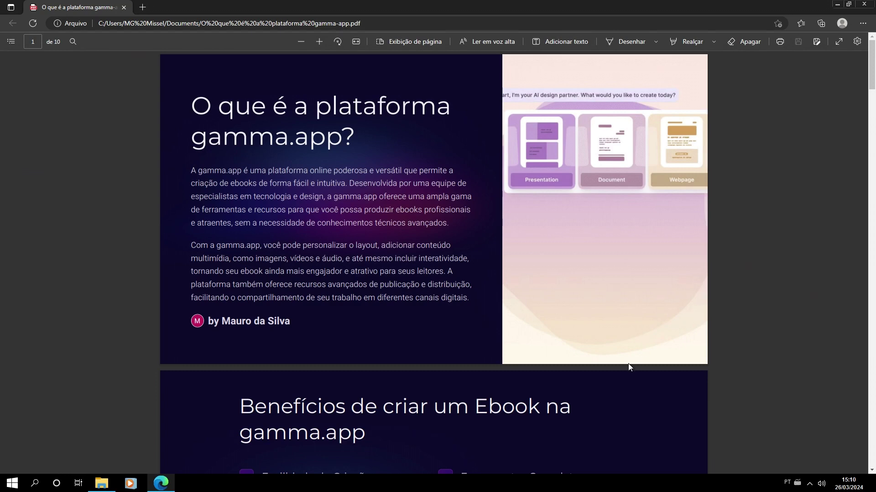
{"action": "scroll", "coordinate": [628, 363], "scroll_direction": "up", "scroll_amount": 3}
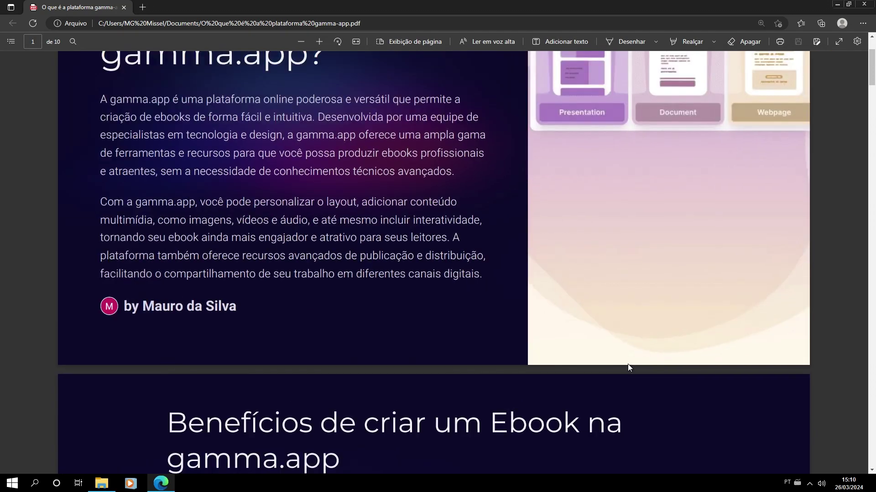
{"action": "scroll", "coordinate": [628, 363], "scroll_direction": "up", "scroll_amount": 1}
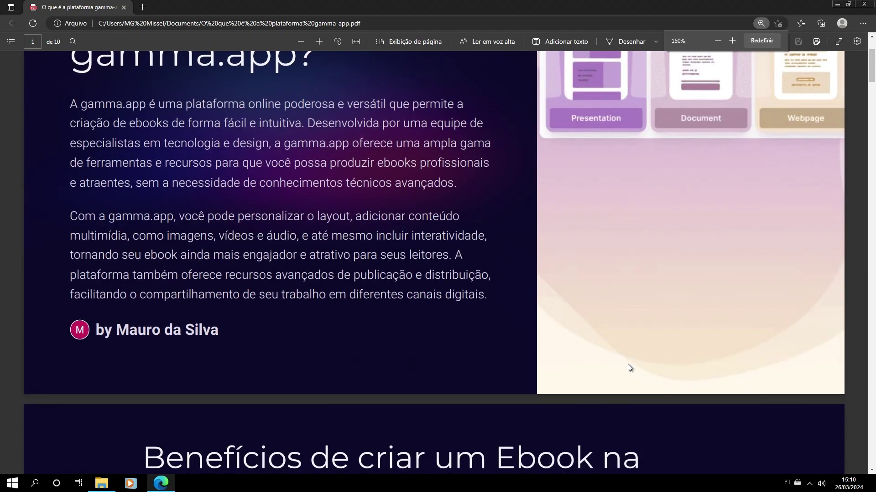
{"action": "scroll", "coordinate": [751, 386], "scroll_direction": "down", "scroll_amount": 15}
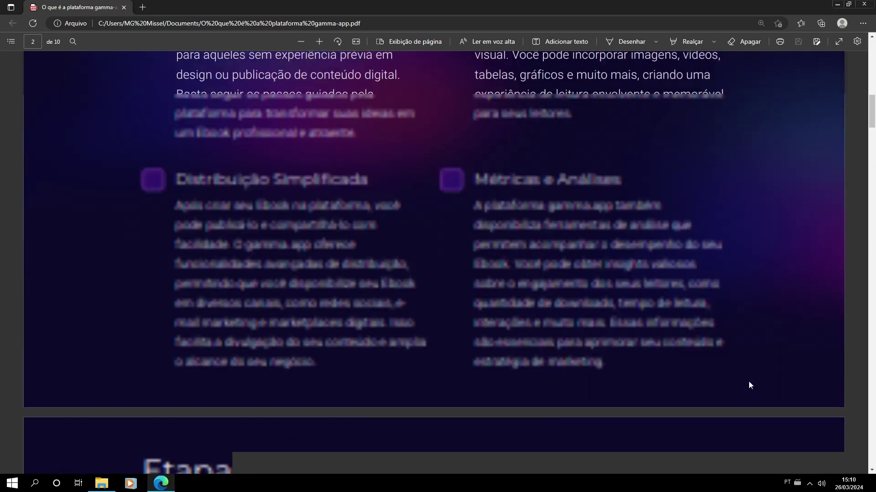
{"action": "scroll", "coordinate": [752, 387], "scroll_direction": "down", "scroll_amount": 20}
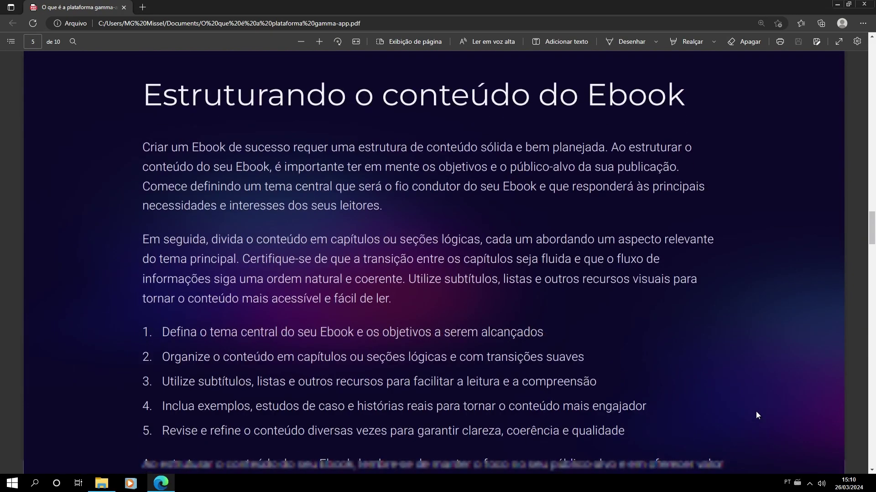
{"action": "scroll", "coordinate": [753, 417], "scroll_direction": "down", "scroll_amount": 5}
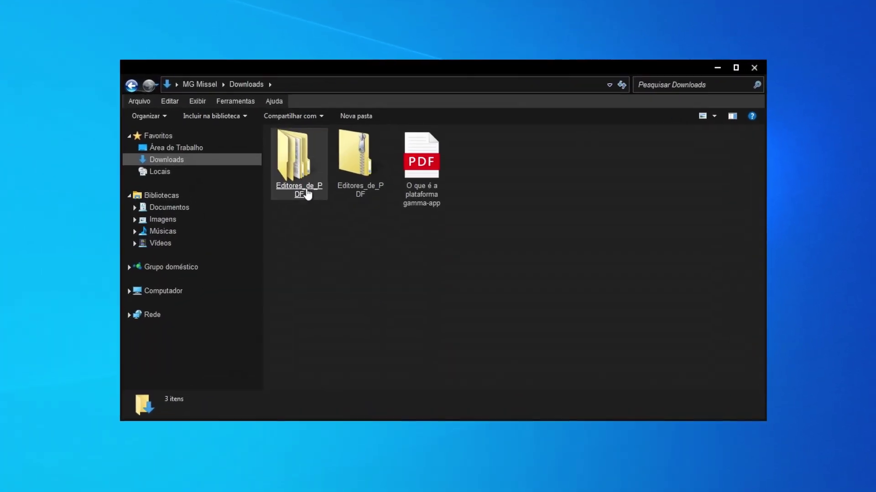
Launch Icecream PDF Editor 3 from its folder in Editores_de_PDF and open "O que é a plataforma gamma-app" from the Documents library.
{"action": "double_click", "coordinate": [307, 194]}
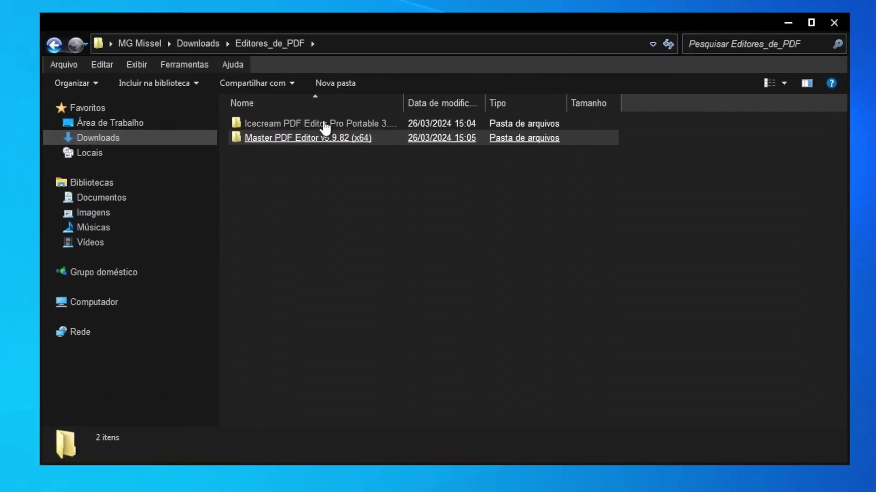
{"action": "double_click", "coordinate": [325, 128]}
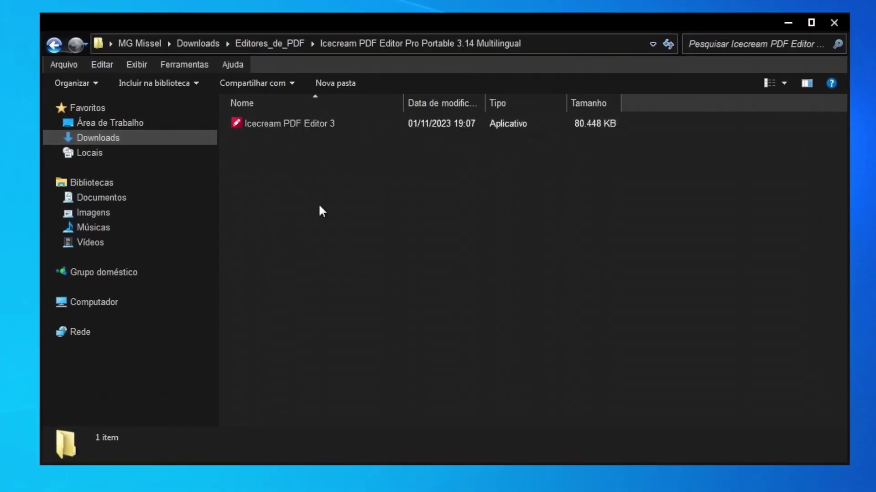
{"action": "double_click", "coordinate": [293, 124]}
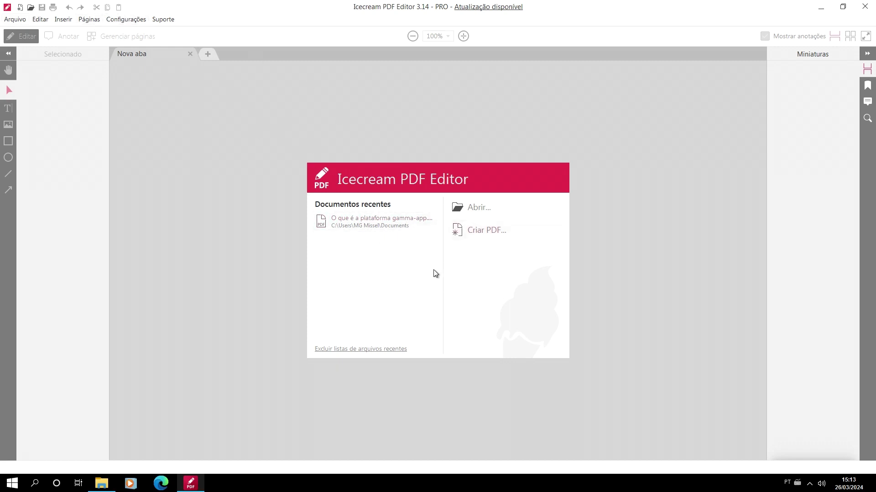
{"action": "left_click", "coordinate": [478, 208]}
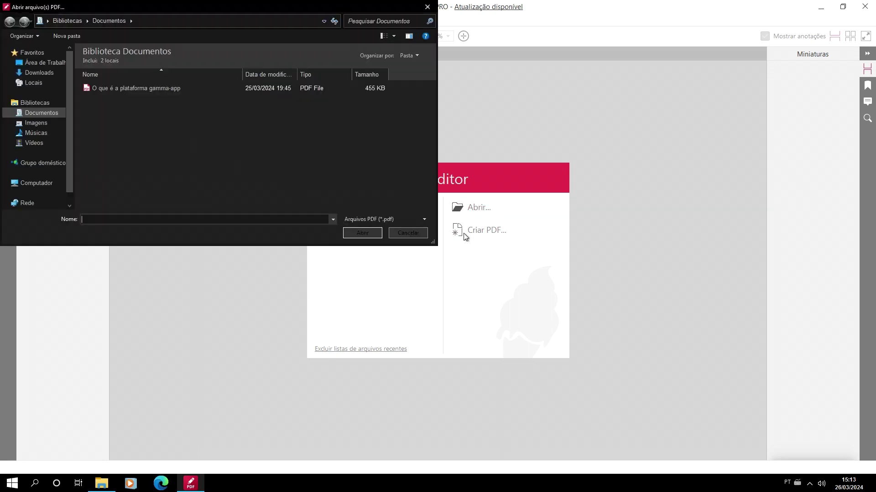
{"action": "double_click", "coordinate": [134, 89]}
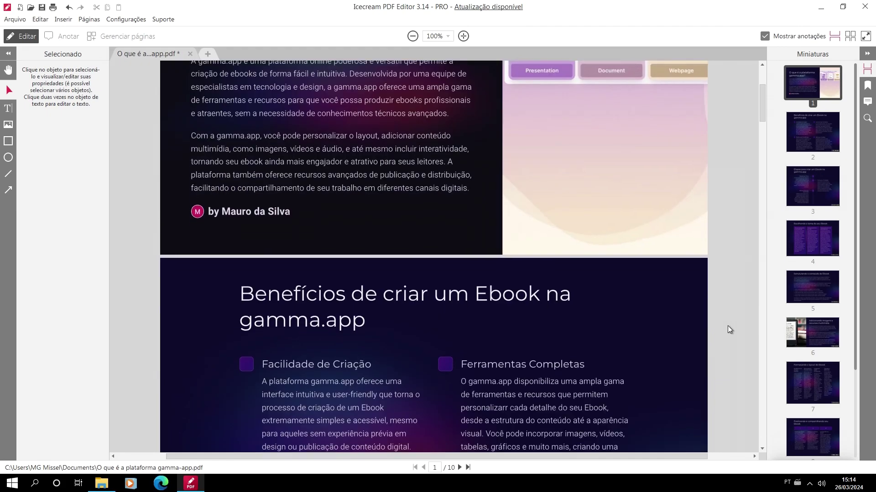
Delete the "Made with Gamma" badge on page 2 and close Icecream PDF Editor, saving the changes to the PDF.
{"action": "scroll", "coordinate": [729, 329], "scroll_direction": "down", "scroll_amount": 5}
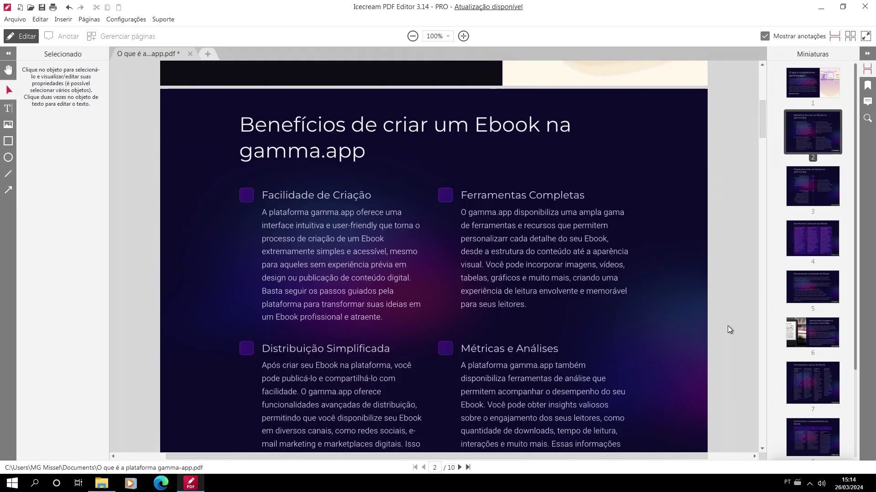
{"action": "scroll", "coordinate": [728, 329], "scroll_direction": "down", "scroll_amount": 3}
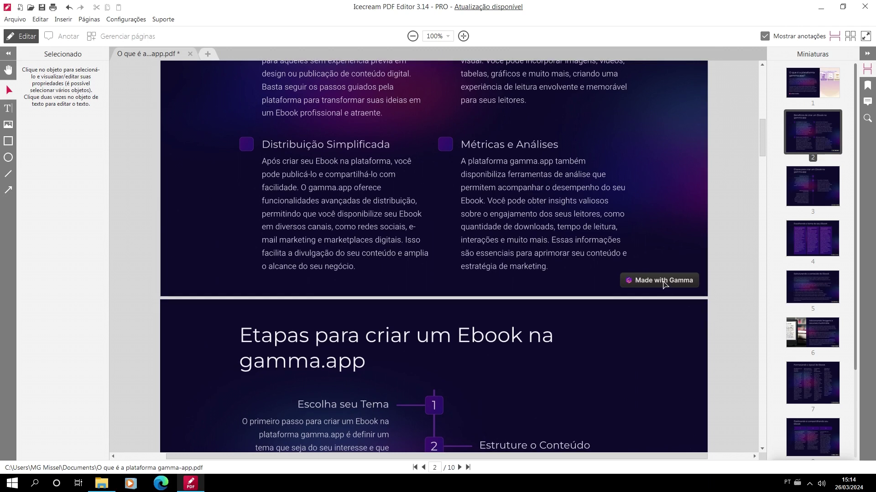
{"action": "left_click", "coordinate": [664, 282]}
{"action": "key", "text": "Delete"}
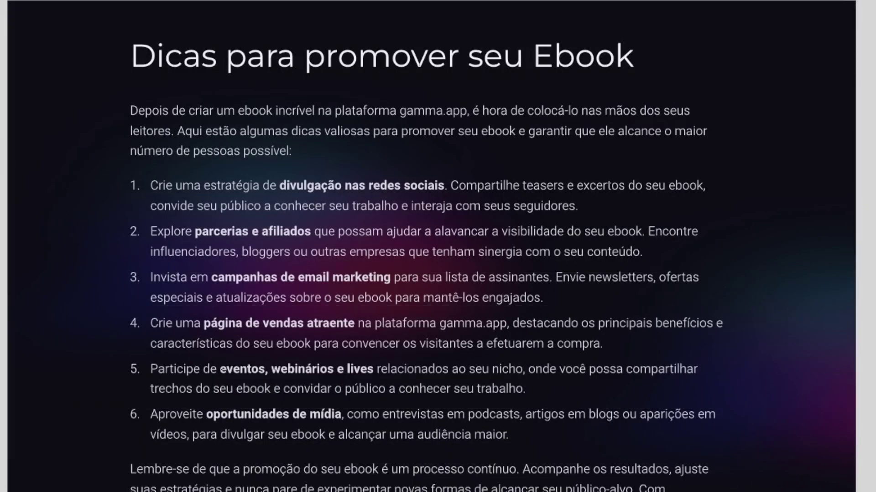
{"action": "key", "text": "alt+F4"}
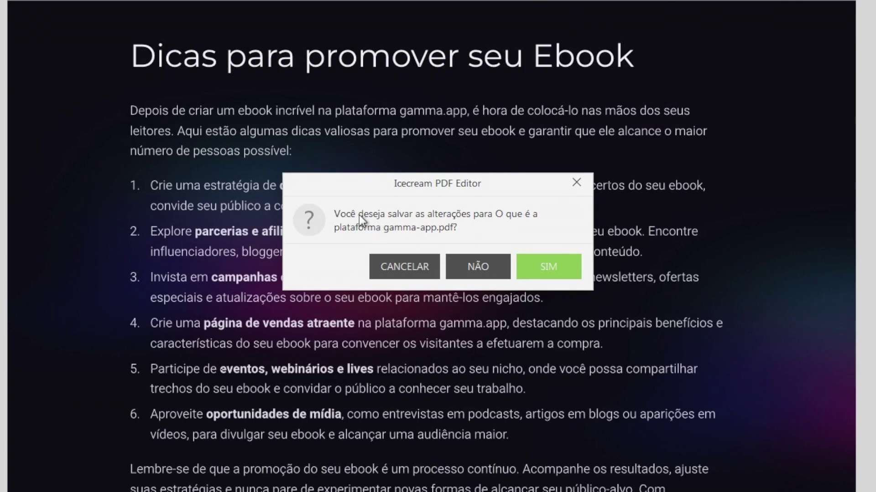
{"action": "left_click", "coordinate": [550, 265]}
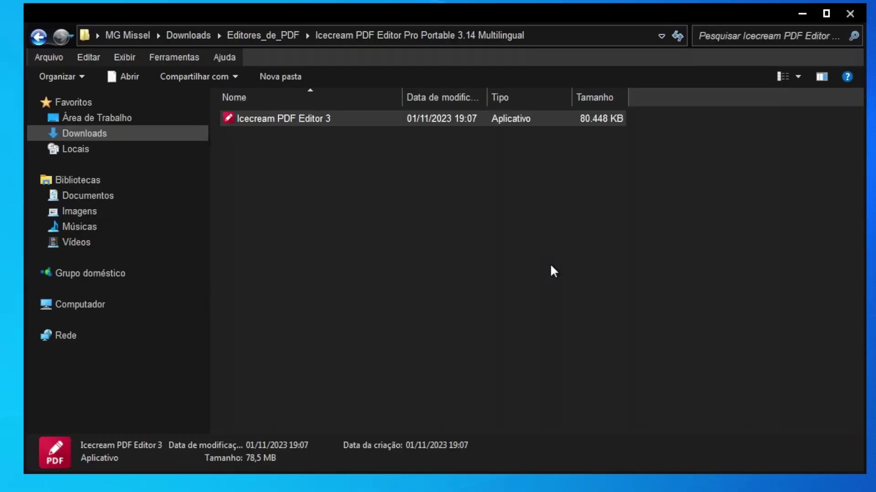
Open the PDF saved with Icecream PDF Editor from the Documents library and examine where the badges were on its first pages.
{"action": "left_click", "coordinate": [124, 197]}
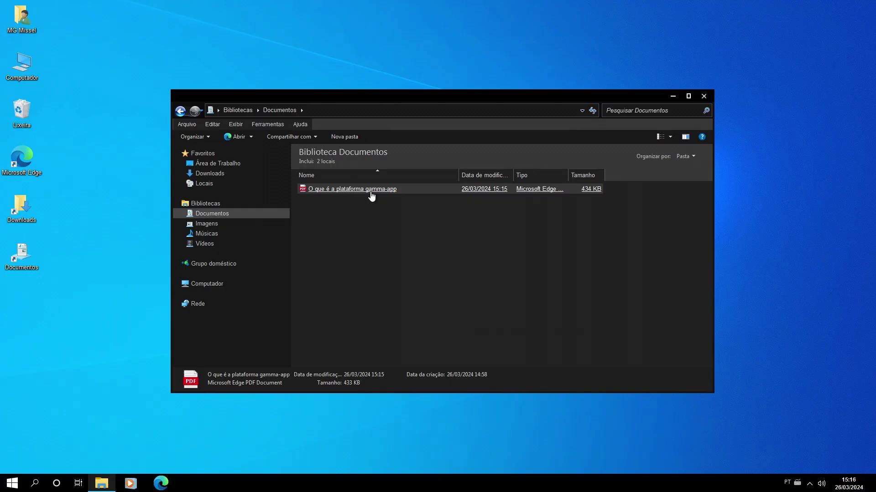
{"action": "left_click", "coordinate": [334, 162]}
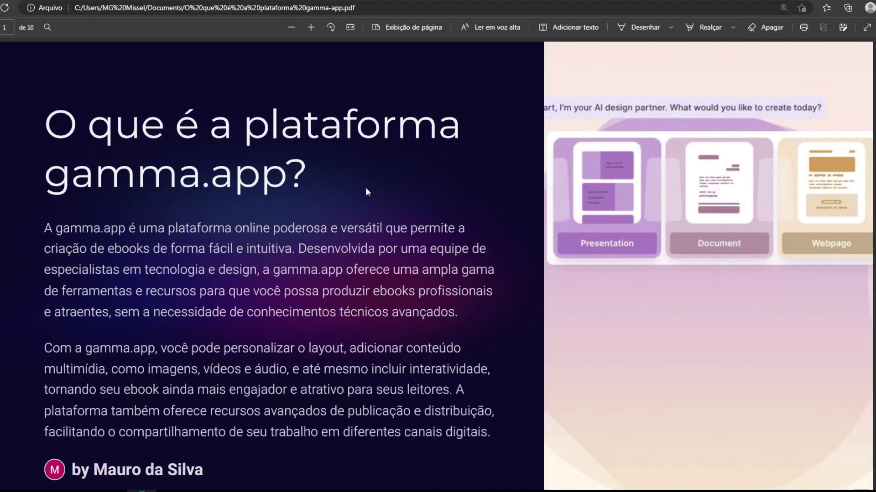
{"action": "scroll", "coordinate": [570, 356], "scroll_direction": "down", "scroll_amount": 6}
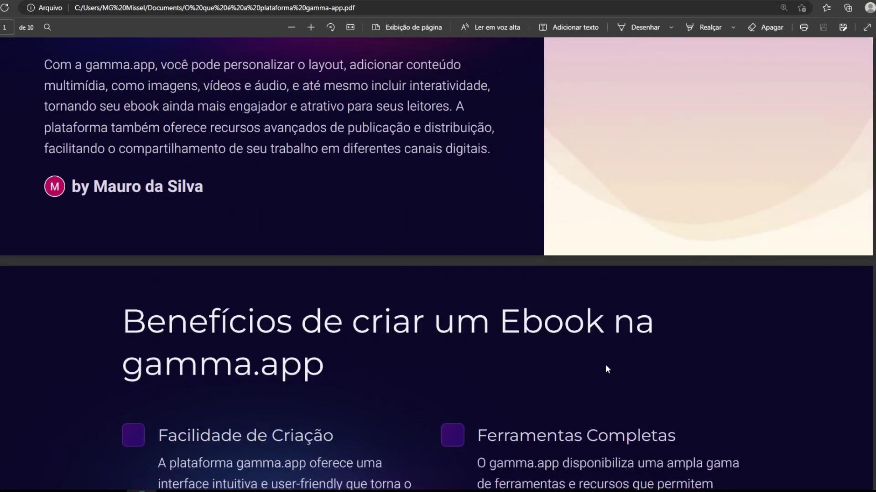
{"action": "scroll", "coordinate": [605, 365], "scroll_direction": "down", "scroll_amount": 8}
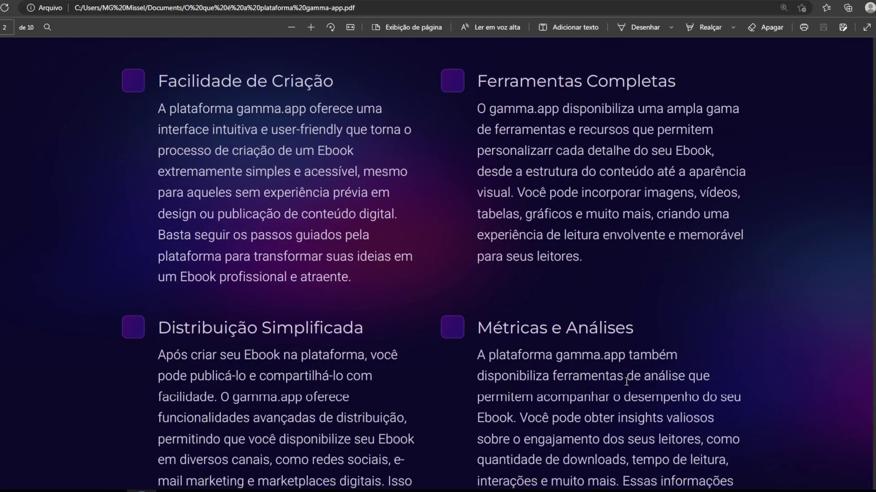
{"action": "scroll", "coordinate": [781, 417], "scroll_direction": "down", "scroll_amount": 13}
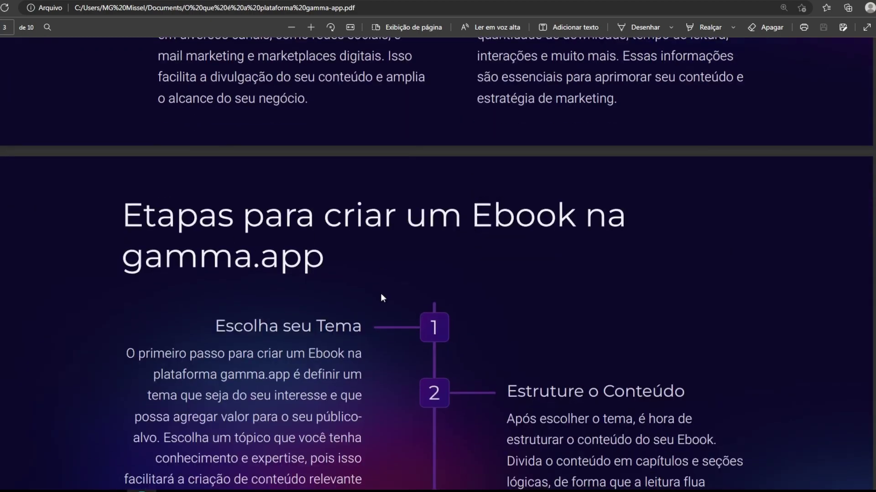
{"action": "scroll", "coordinate": [384, 301], "scroll_direction": "down", "scroll_amount": 11}
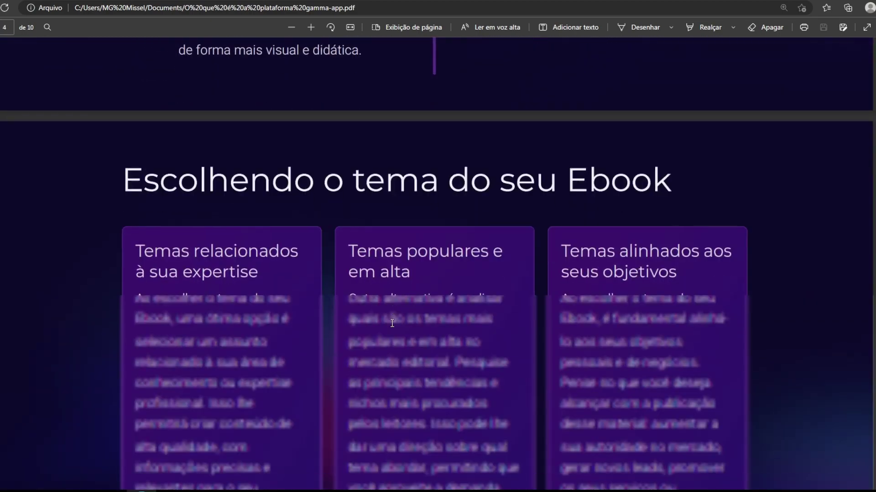
{"action": "scroll", "coordinate": [392, 324], "scroll_direction": "down", "scroll_amount": 18}
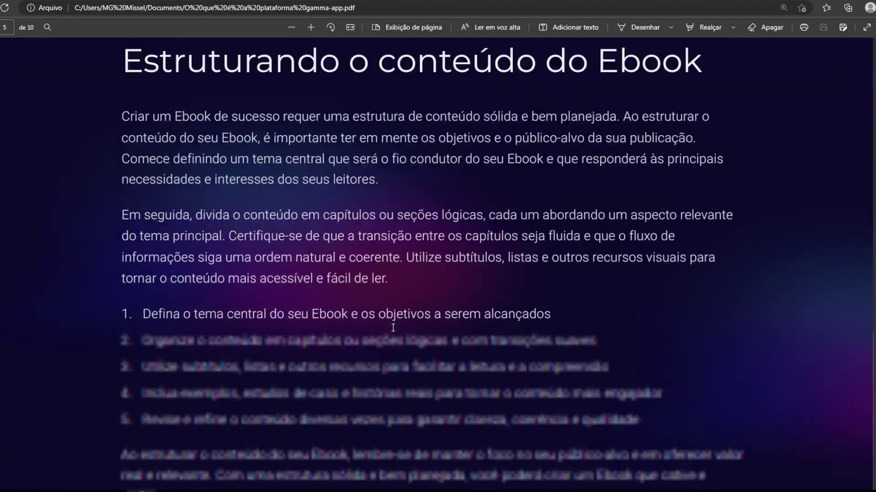
Check the remaining pages of the PDF for badges, then close the PDF and the Documents library window.
{"action": "scroll", "coordinate": [392, 329], "scroll_direction": "down", "scroll_amount": 20}
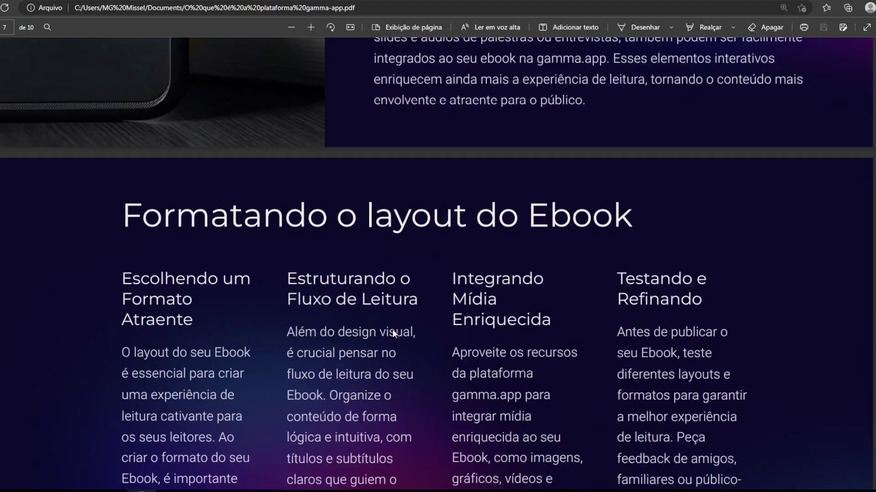
{"action": "scroll", "coordinate": [393, 330], "scroll_direction": "down", "scroll_amount": 20}
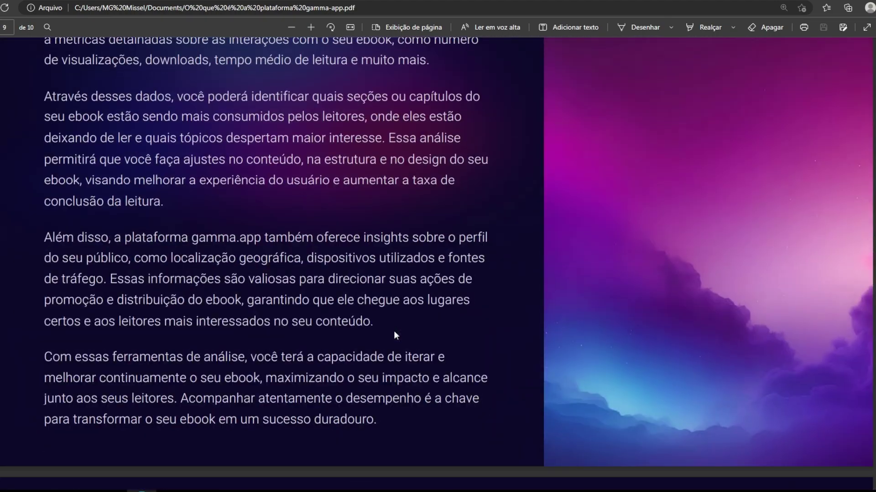
{"action": "scroll", "coordinate": [398, 326], "scroll_direction": "down", "scroll_amount": 8}
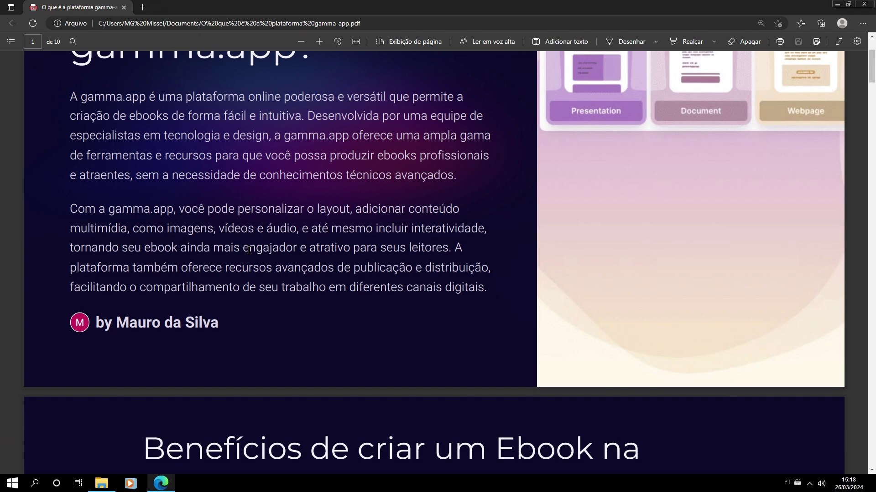
{"action": "left_click", "coordinate": [866, 7]}
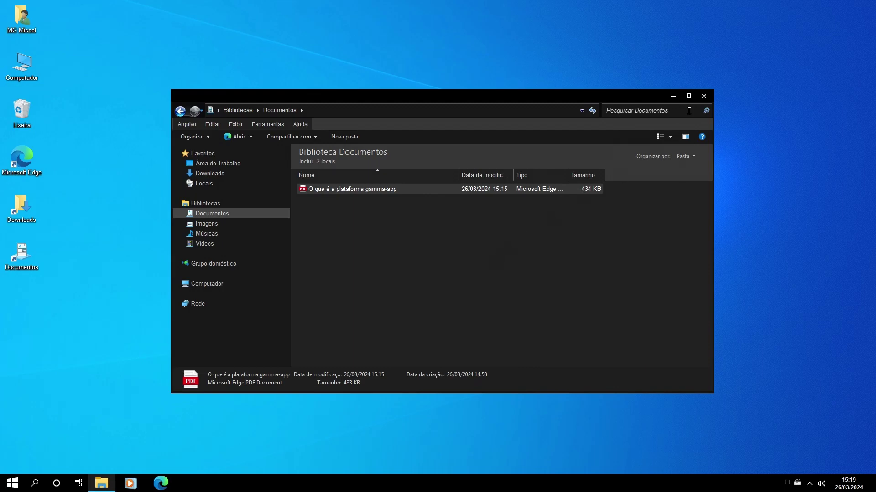
{"action": "left_click", "coordinate": [703, 96]}
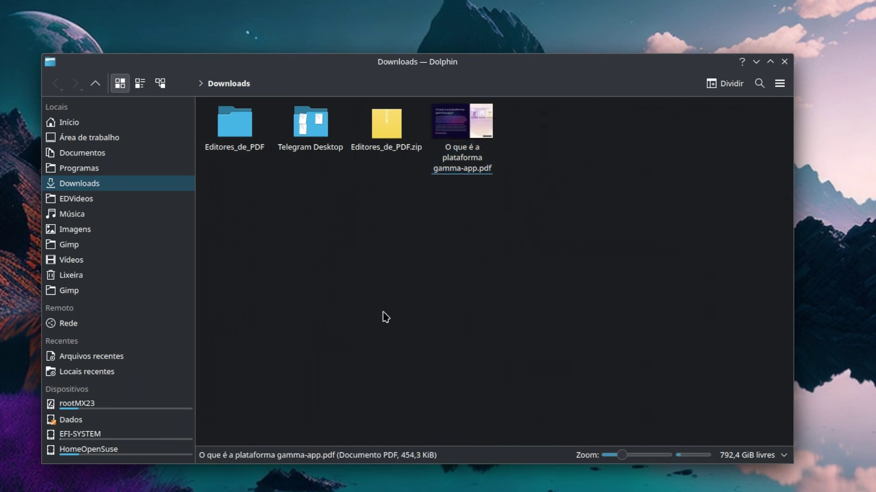
Open "O que é a plataforma gamma-app.pdf" from the Downloads folder in Master PDF Editor.
{"action": "right_click", "coordinate": [466, 168]}
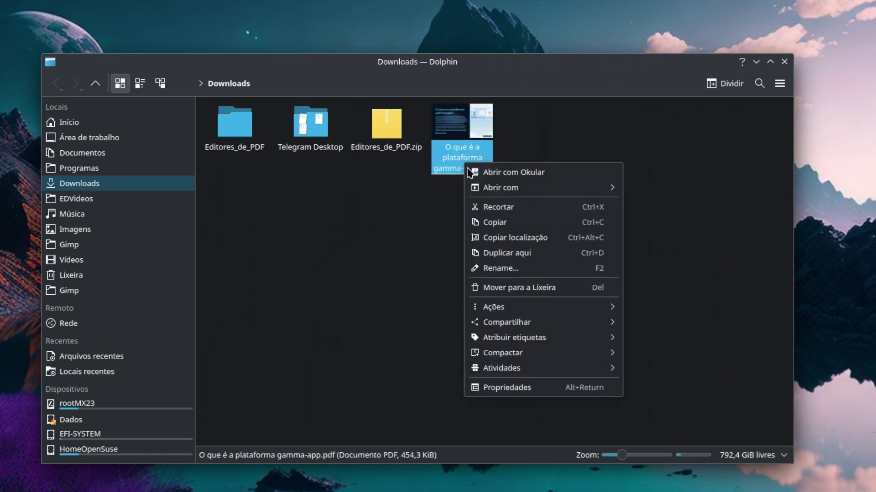
{"action": "mouse_move", "coordinate": [540, 190]}
{"action": "left_click", "coordinate": [692, 203]}
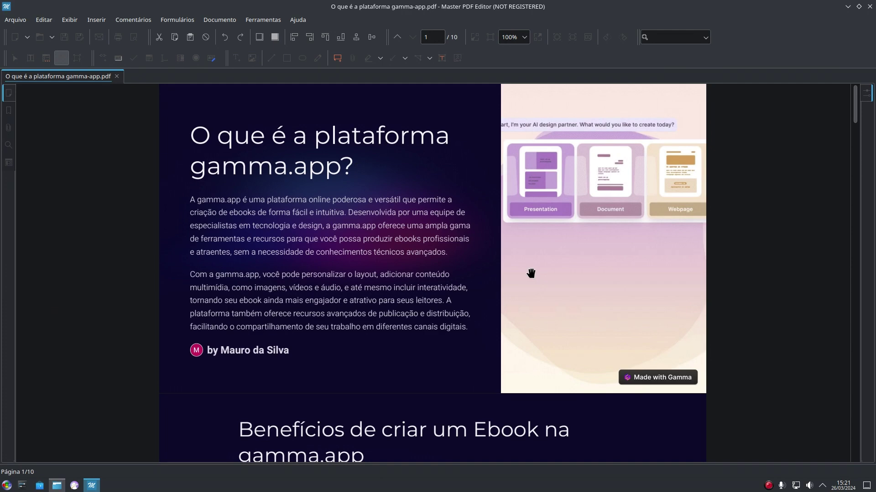
Switch to document editing mode, hide the object properties, and select the "Made with Gamma" badge link on page 1.
{"action": "scroll", "coordinate": [531, 273], "scroll_direction": "up", "scroll_amount": 1}
{"action": "scroll", "coordinate": [531, 273], "scroll_direction": "up", "scroll_amount": 1}
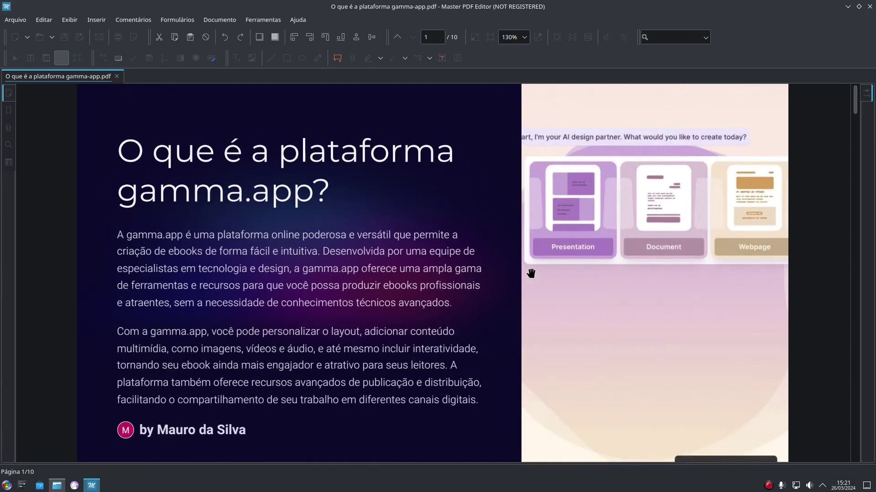
{"action": "scroll", "coordinate": [531, 273], "scroll_direction": "up", "scroll_amount": 1}
{"action": "scroll", "coordinate": [534, 255], "scroll_direction": "down", "scroll_amount": 3}
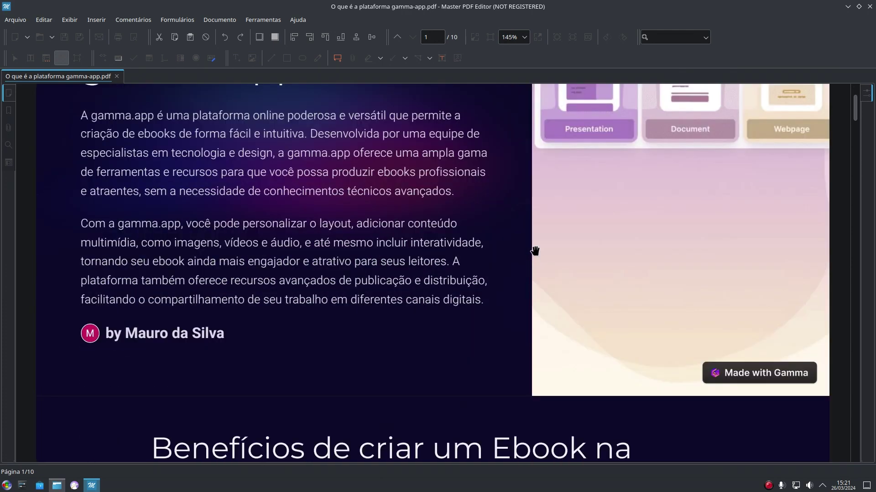
{"action": "left_click", "coordinate": [261, 23]}
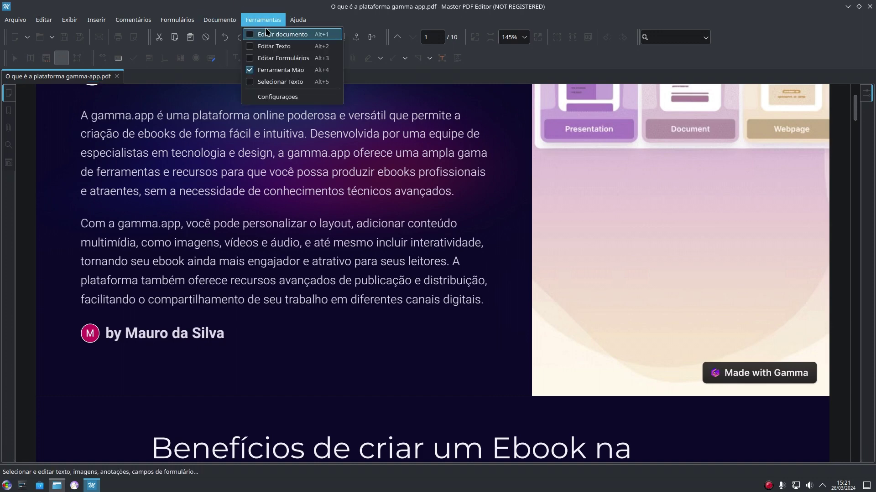
{"action": "mouse_move", "coordinate": [195, 22]}
{"action": "mouse_move", "coordinate": [263, 20]}
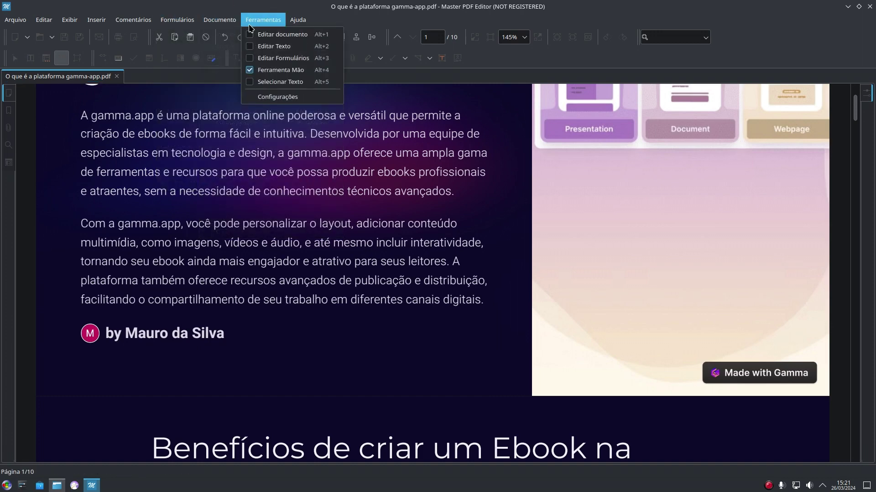
{"action": "left_click", "coordinate": [252, 35]}
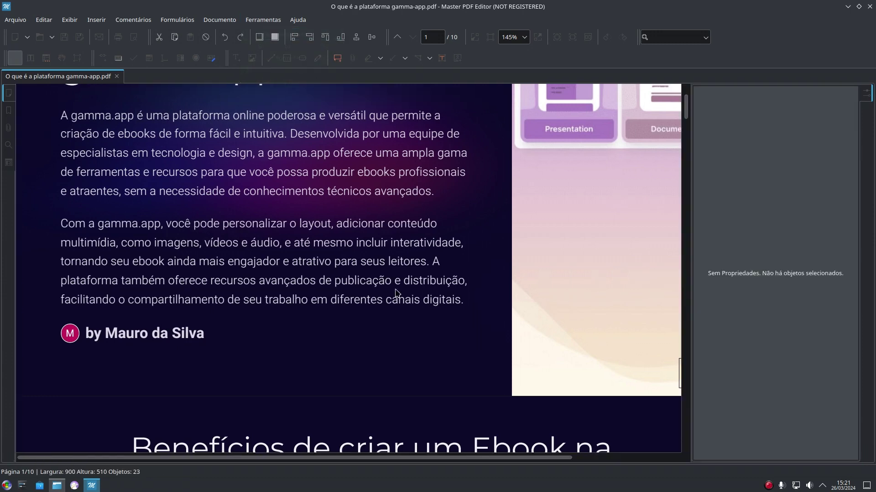
{"action": "left_click", "coordinate": [866, 96]}
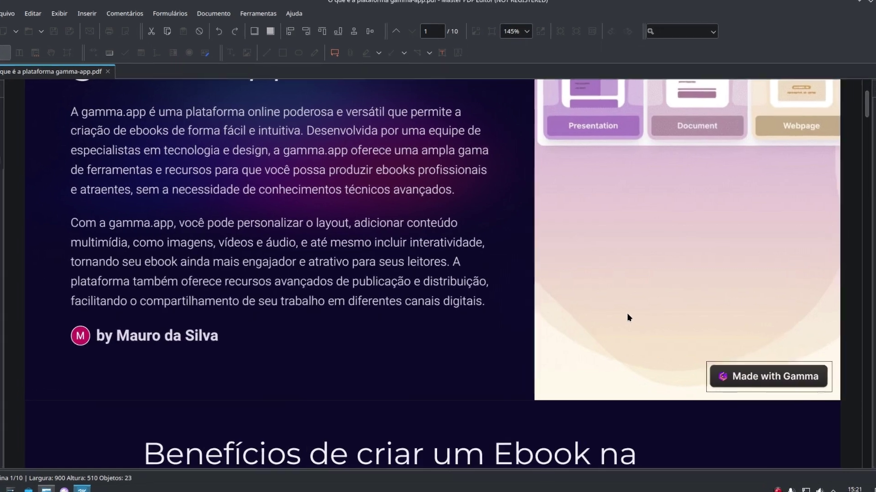
{"action": "left_click", "coordinate": [730, 376]}
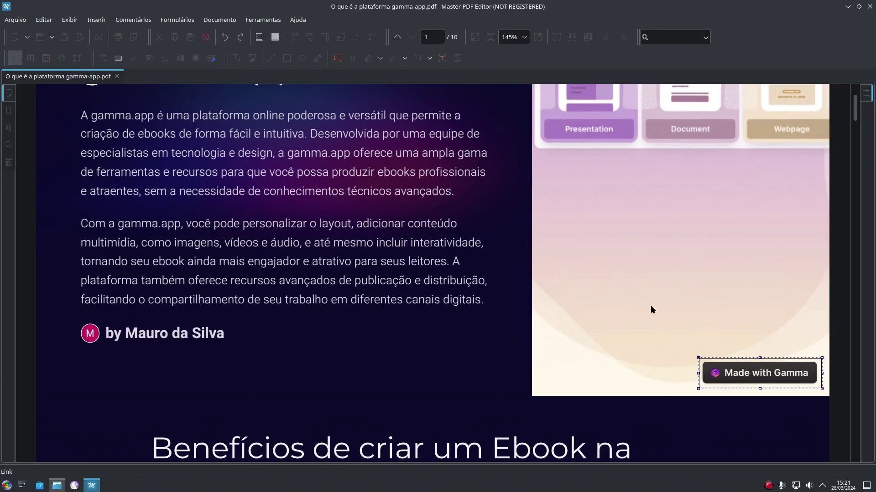
Select the author line's text on page 1, then the round avatar image beside it.
{"action": "scroll", "coordinate": [713, 426], "scroll_direction": "down", "scroll_amount": 10}
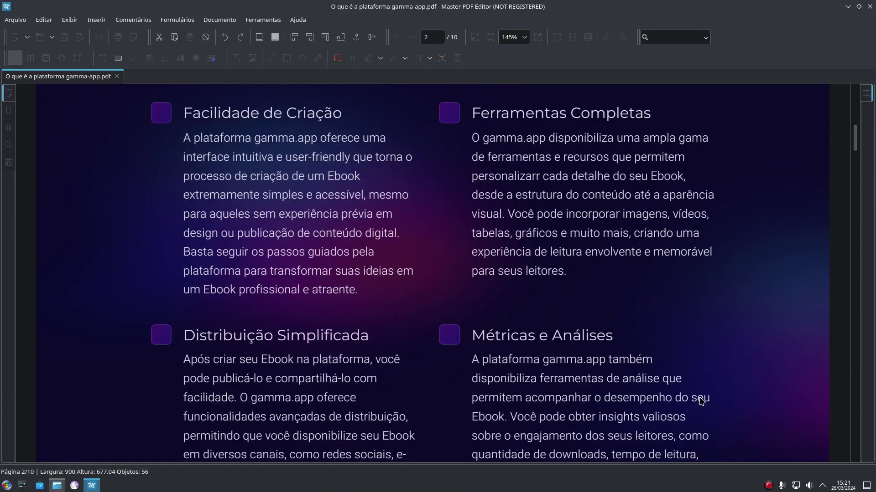
{"action": "scroll", "coordinate": [701, 400], "scroll_direction": "up", "scroll_amount": 10}
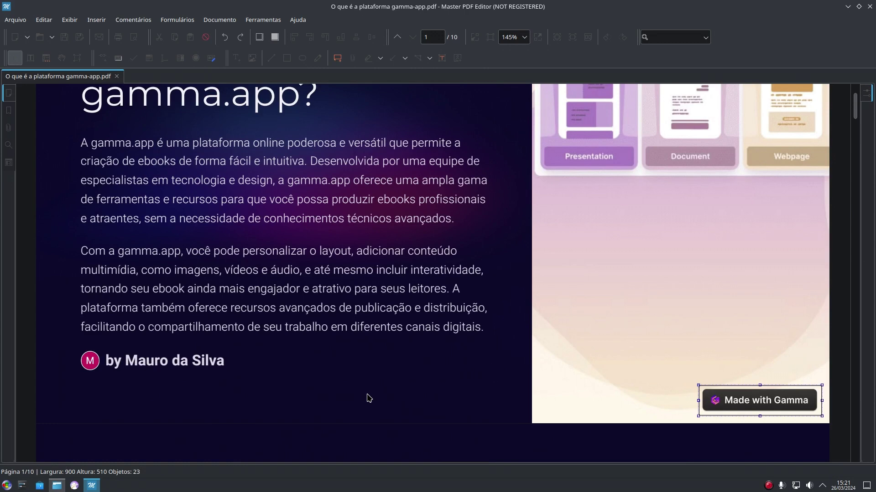
{"action": "scroll", "coordinate": [139, 395], "scroll_direction": "up", "scroll_amount": 1}
{"action": "left_click", "coordinate": [141, 394]}
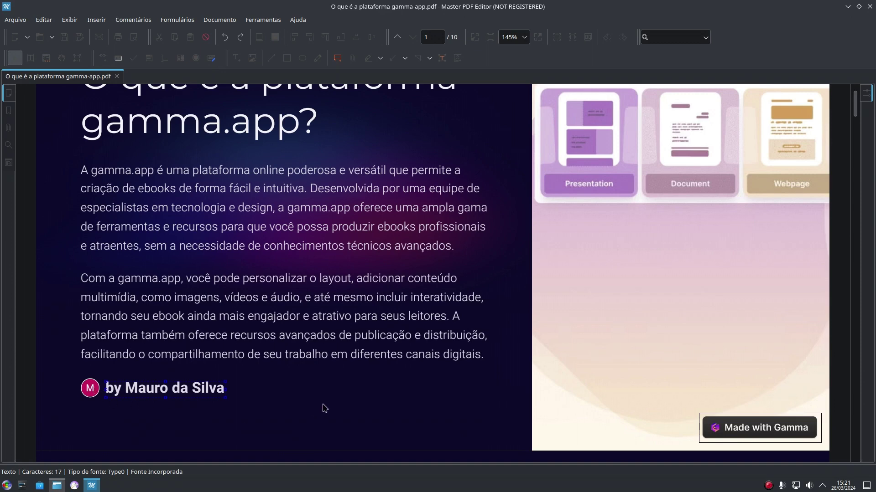
{"action": "left_click", "coordinate": [90, 388]}
Activate the image insertion tool and hide the image properties.
{"action": "left_click", "coordinate": [97, 21]}
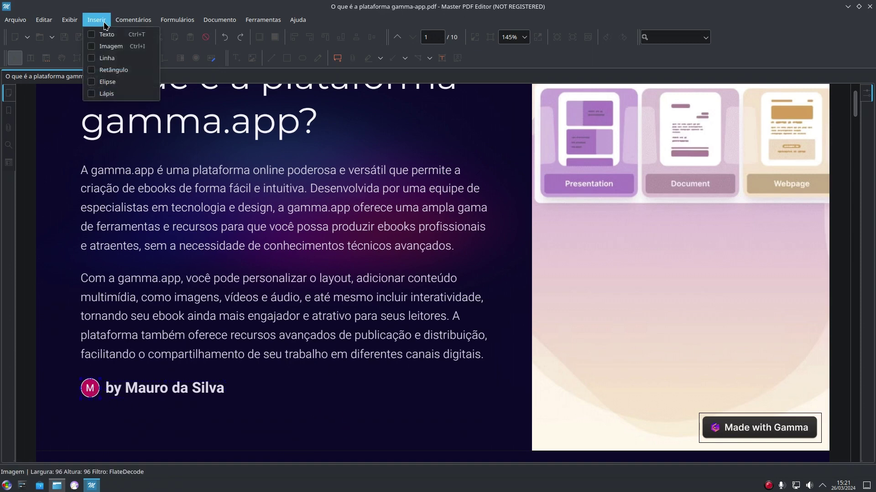
{"action": "left_click", "coordinate": [111, 46]}
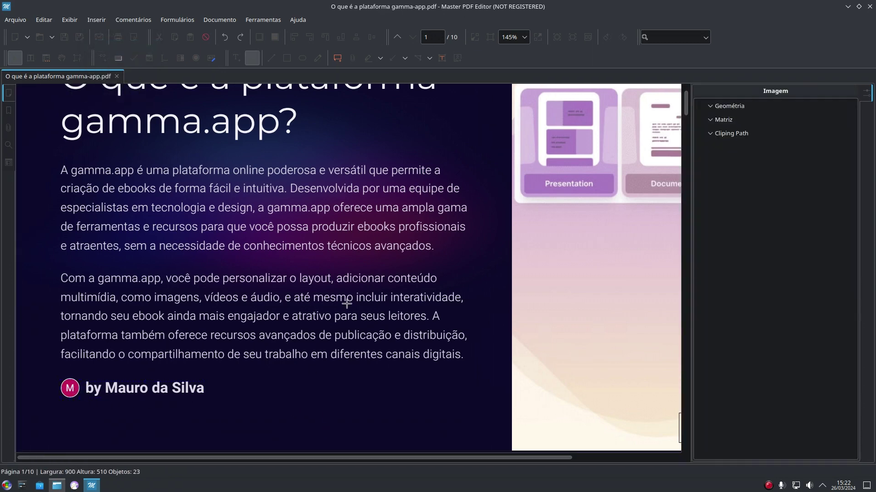
{"action": "left_click", "coordinate": [97, 20]}
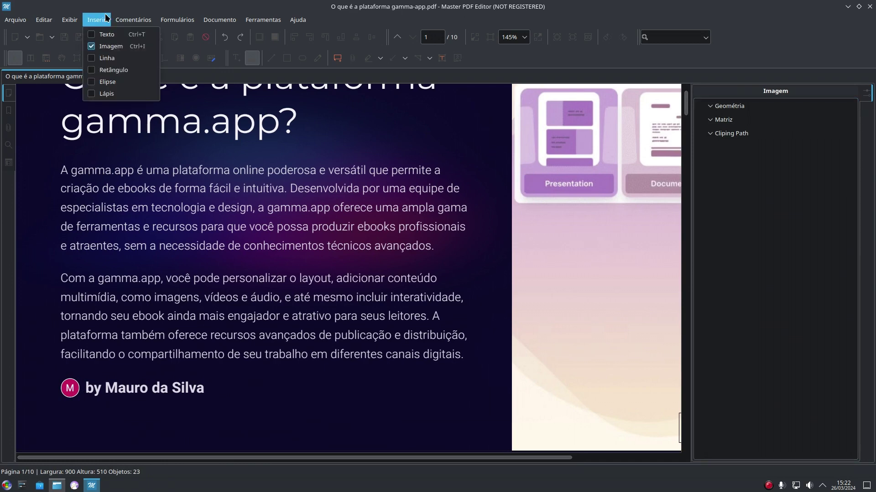
{"action": "left_click", "coordinate": [445, 379]}
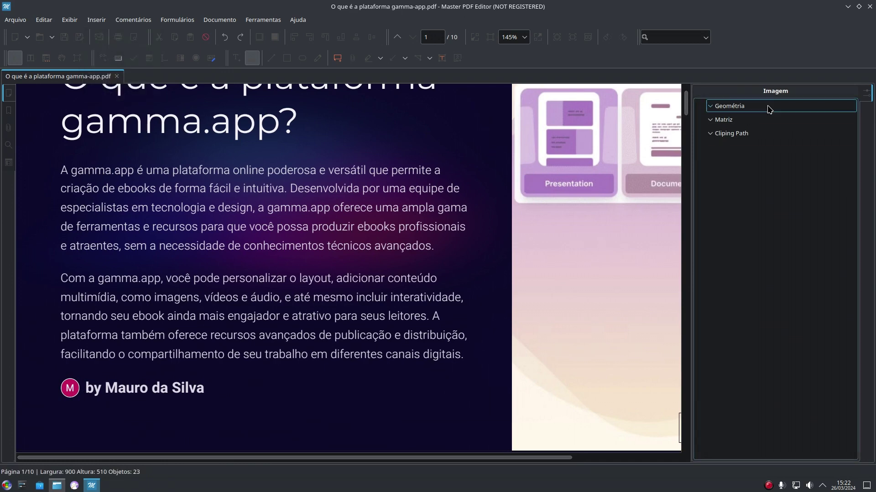
{"action": "left_click", "coordinate": [865, 95]}
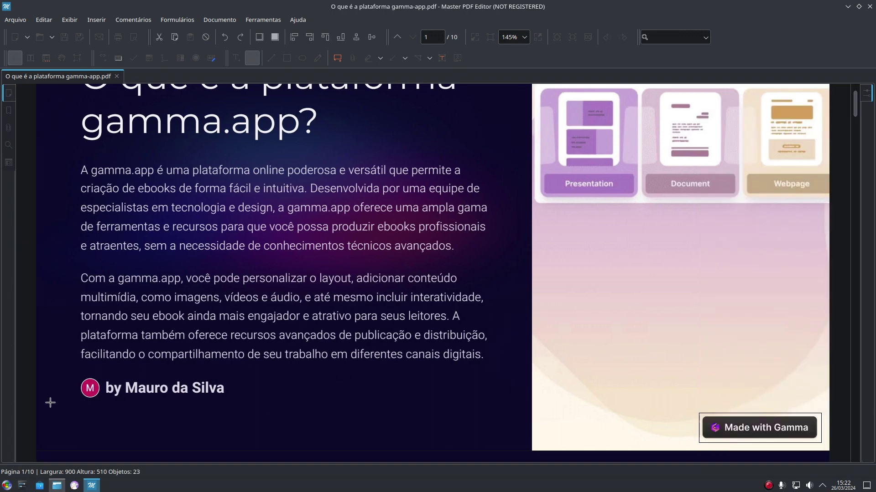
Open the program's About information to examine its version and licence terms.
{"action": "left_click", "coordinate": [298, 20]}
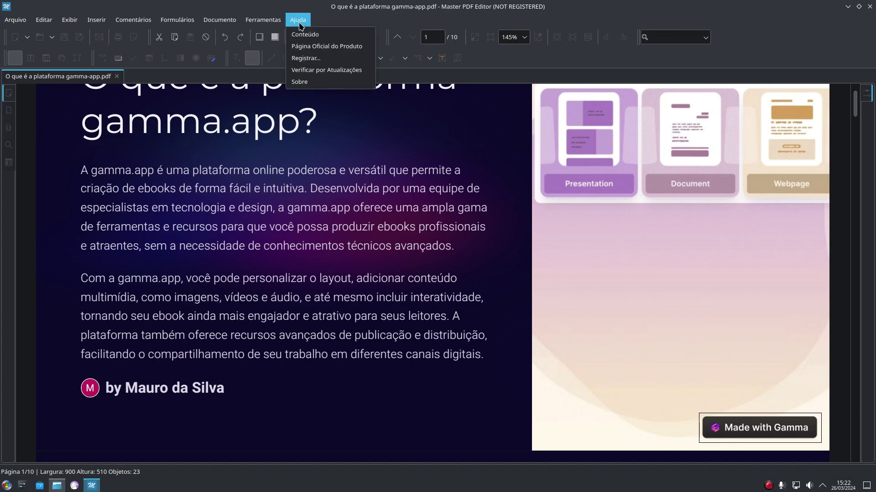
{"action": "left_click", "coordinate": [321, 82]}
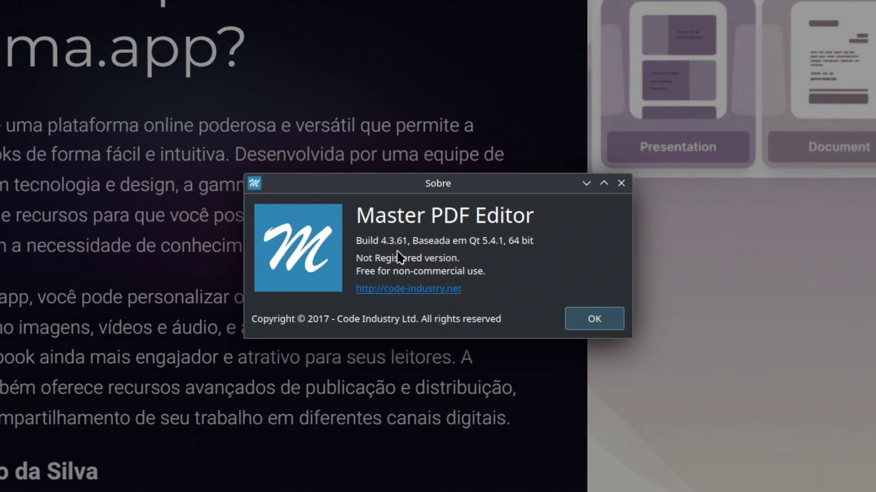